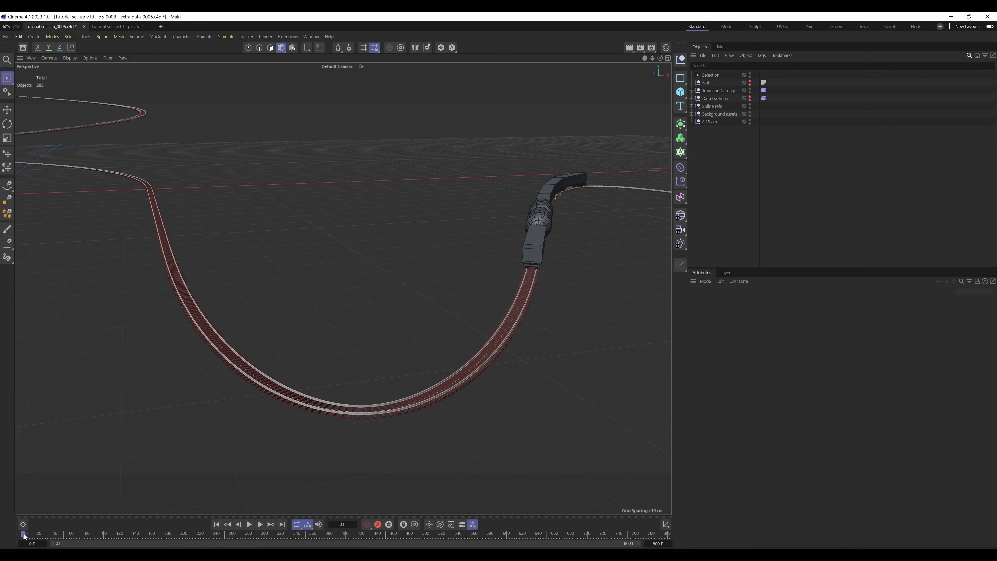
- Scrub the animation to frame 501 and examine the coupling cylinder between the two carriages in the bend from several angles
drag(24, 536, 322, 537)
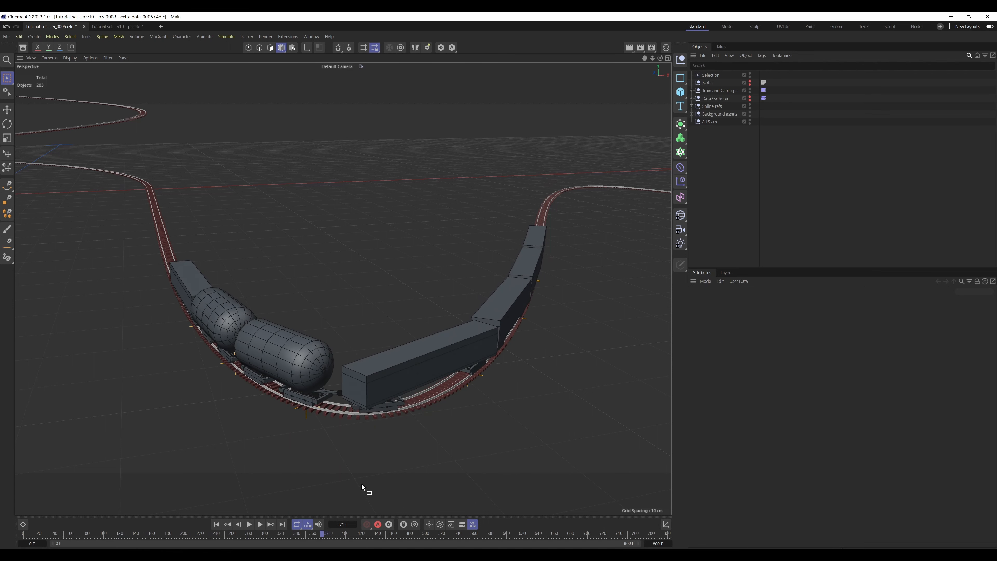
drag(323, 536, 426, 497)
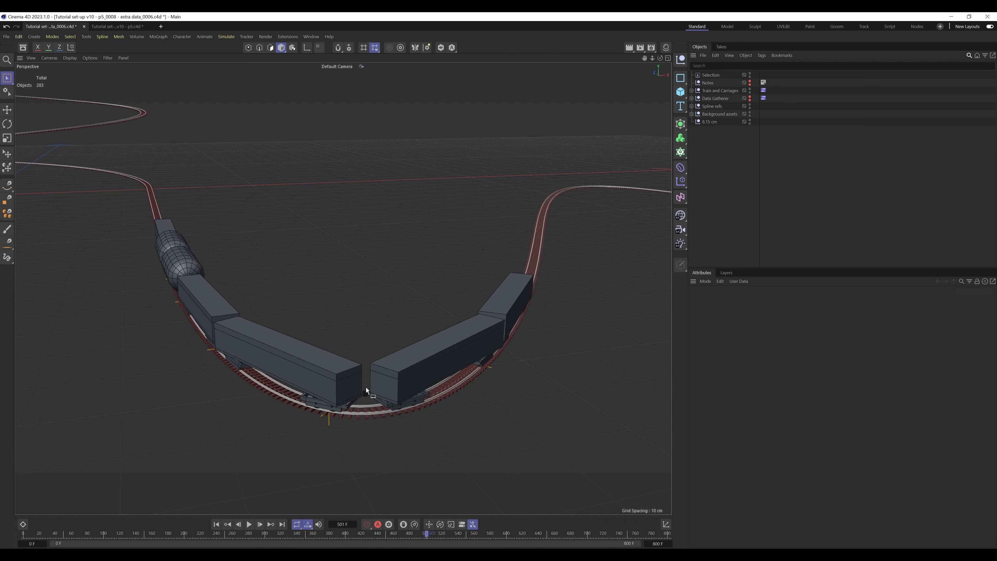
click(367, 394)
scroll(373, 378, up, 5)
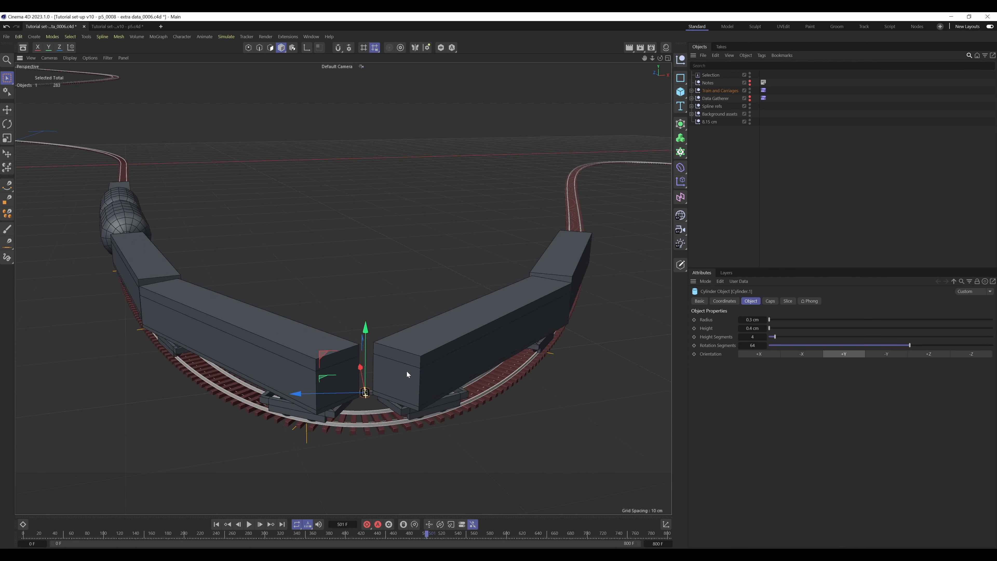
alt+drag(373, 379, 371, 358)
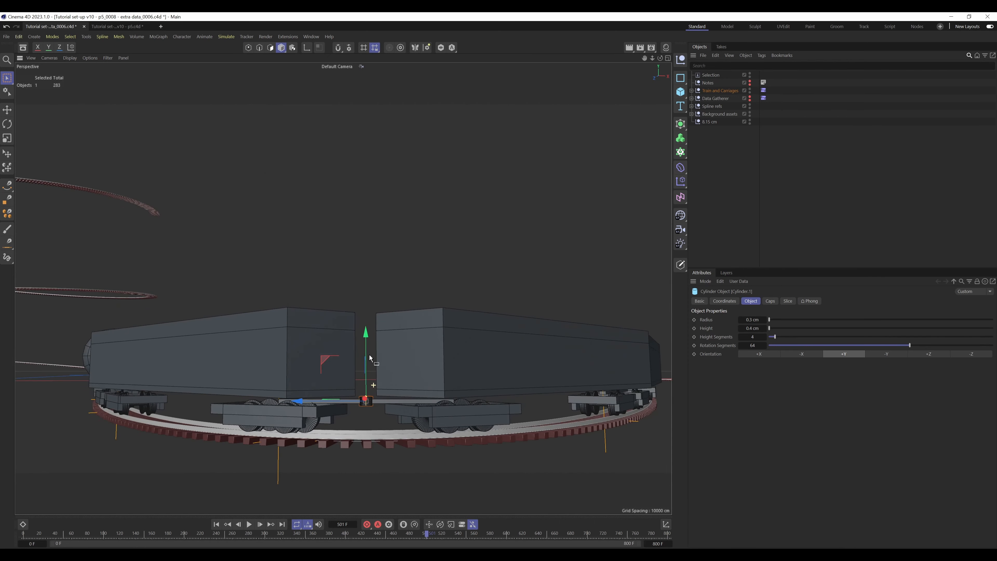
click(359, 418)
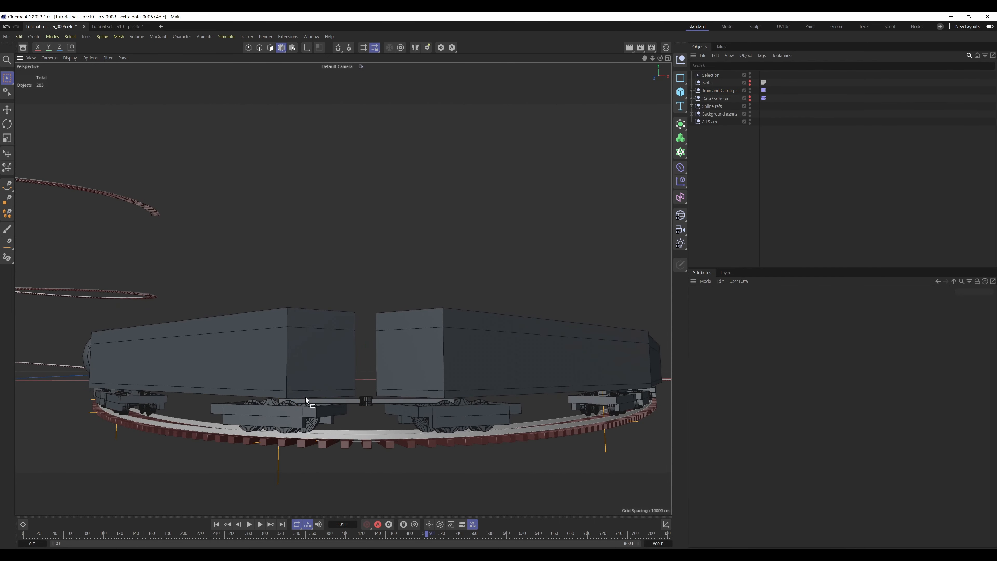
alt+drag(296, 413, 439, 405)
alt+drag(302, 394, 454, 404)
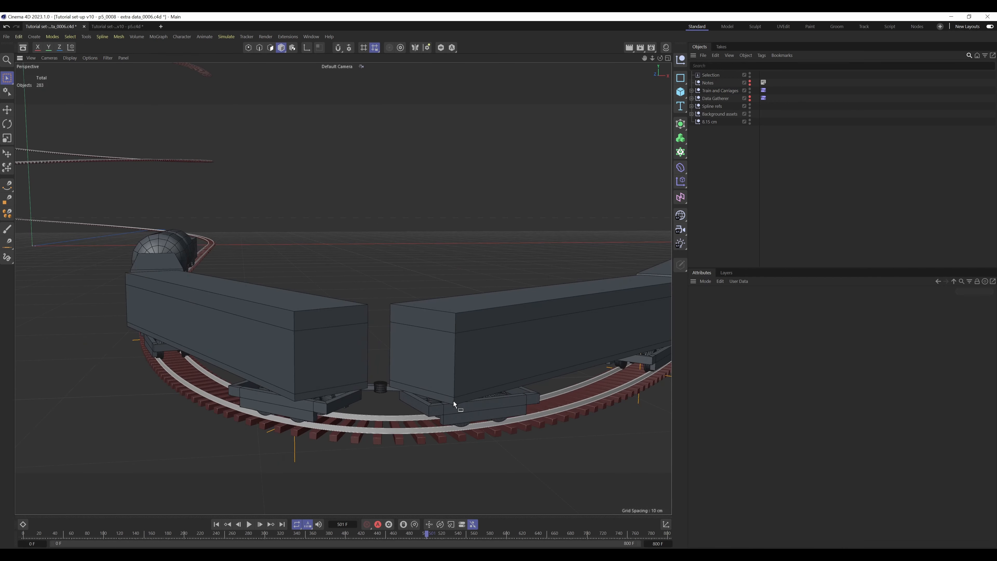
alt+drag(336, 367, 303, 381)
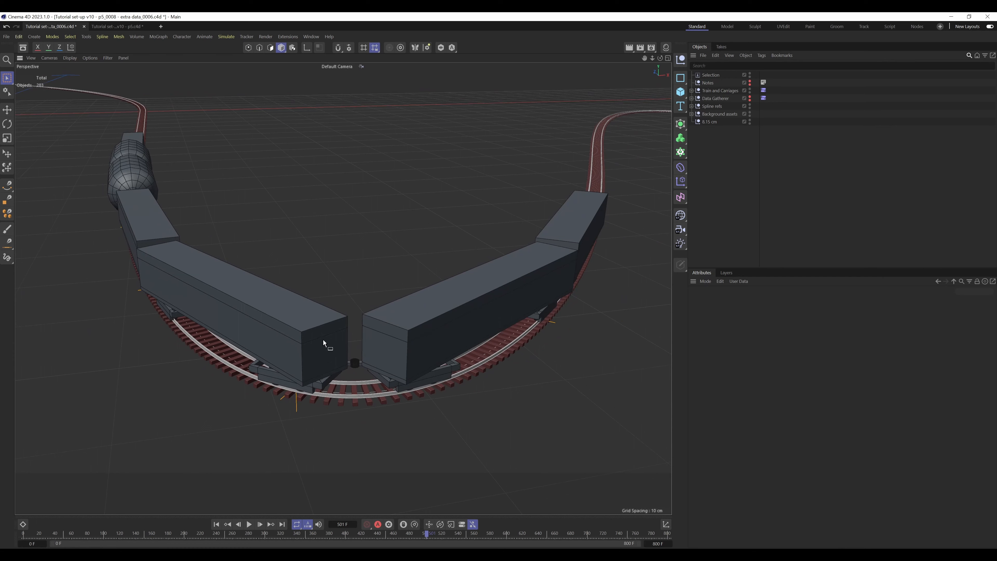
alt+drag(324, 340, 307, 335)
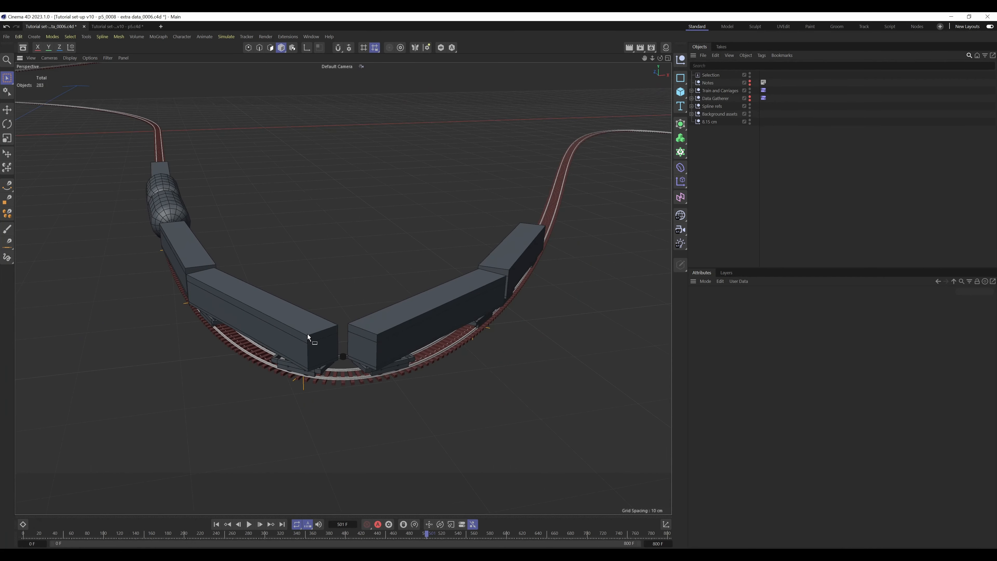
- Examine the carriage link and the front wheel cage of the neighbouring carriage at frame 499
click(344, 357)
alt+drag(347, 357, 386, 371)
drag(532, 448, 532, 448)
mouse_move(422, 533)
mouse_down()
mouse_move(433, 531)
mouse_move(425, 534)
mouse_up()
click(300, 392)
click(402, 387)
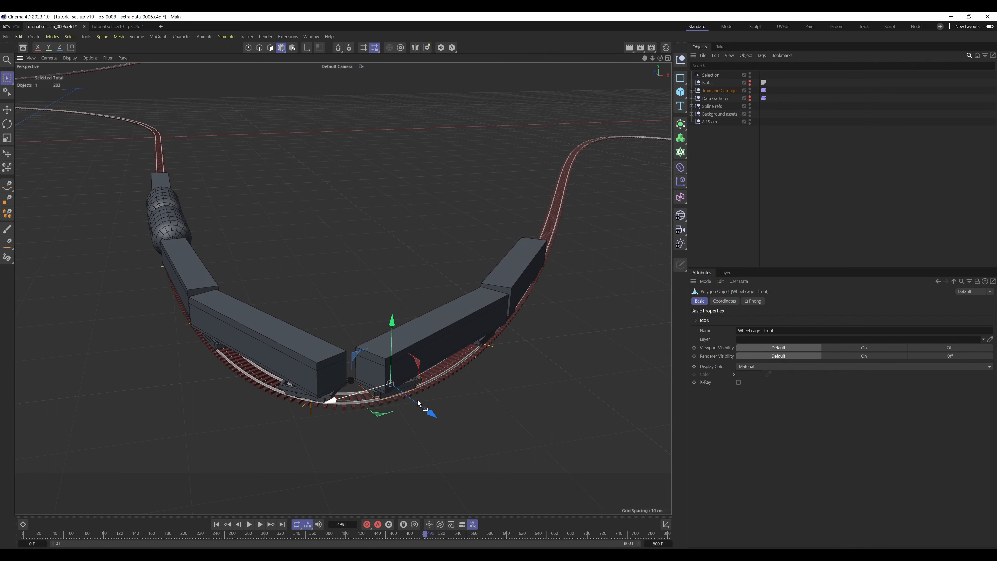
scroll(361, 375, down, 3)
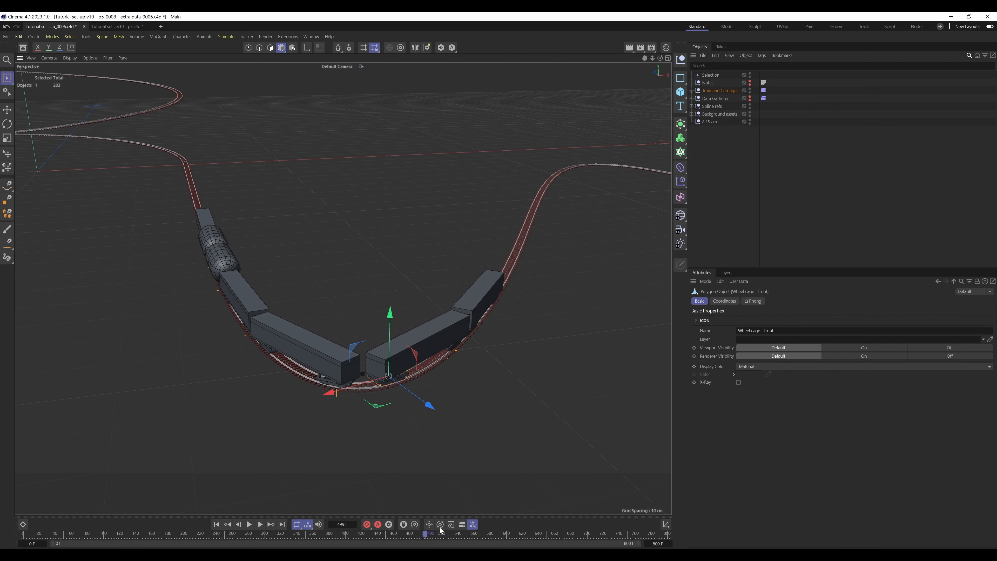
- Go to frame 74 and set the display shape of all nulls stored in the Selection object to Locator
drag(429, 536, 83, 498)
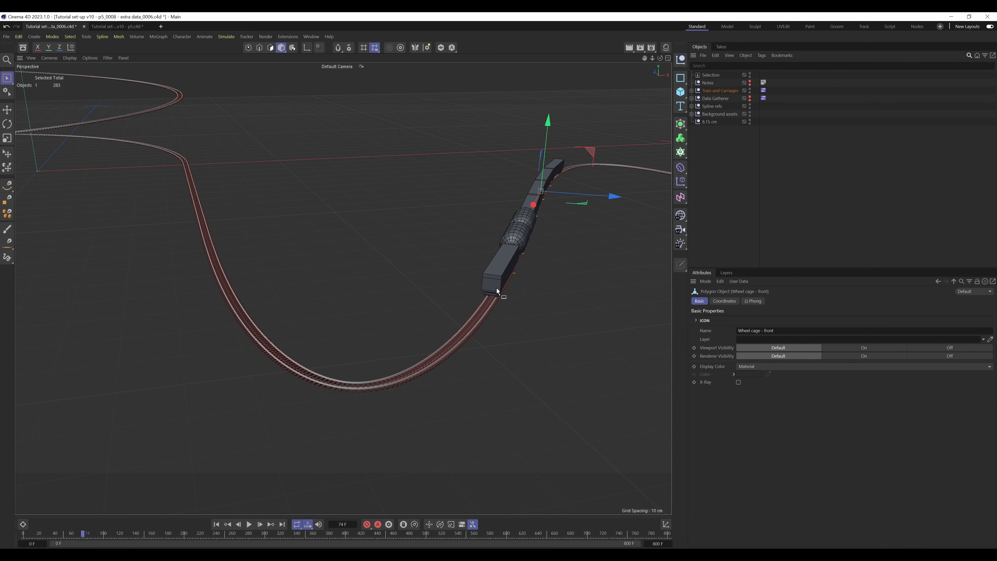
alt+middle_drag(508, 272, 493, 304)
alt+drag(416, 376, 421, 371)
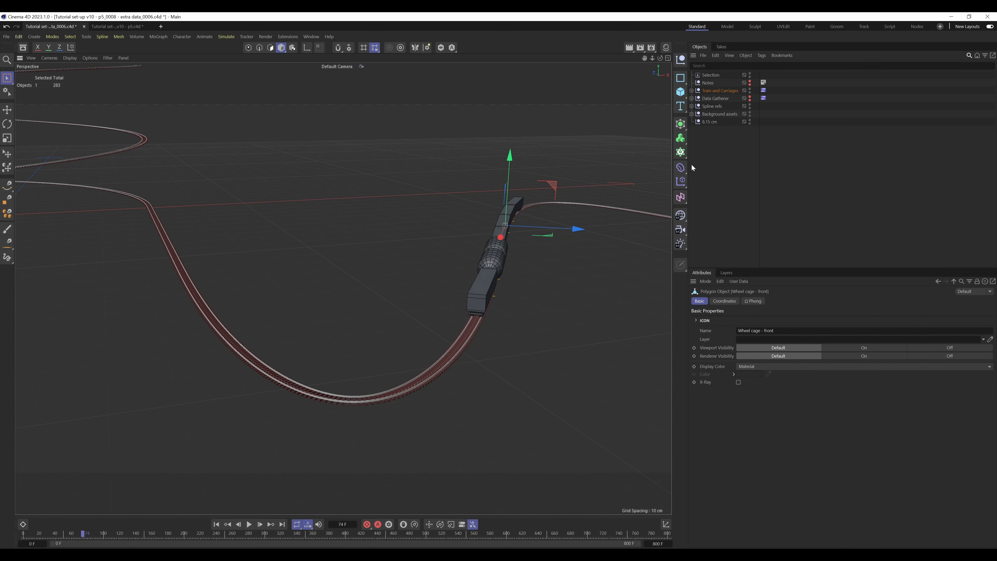
double_click(698, 75)
click(740, 319)
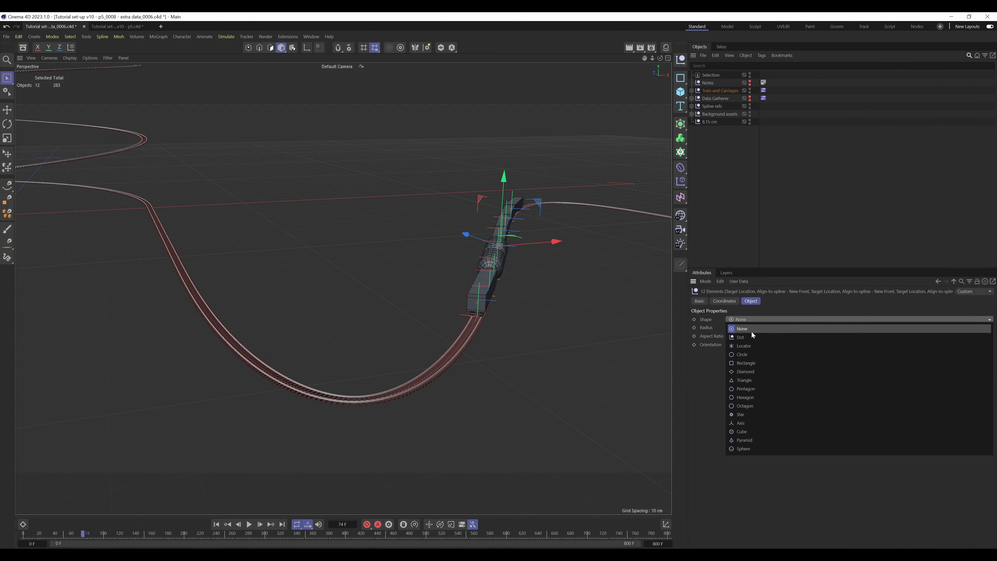
click(753, 347)
click(574, 296)
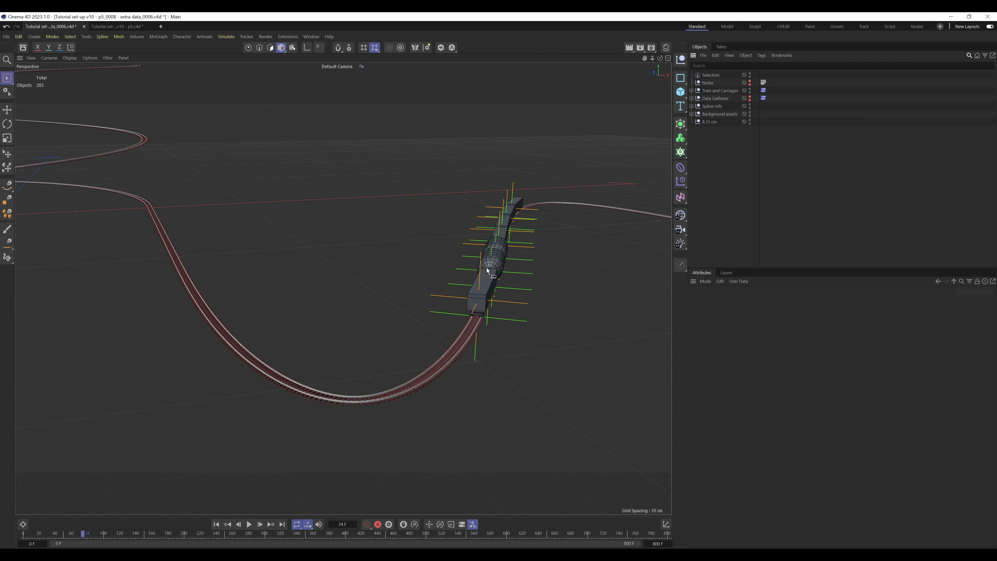
- Scrub from frame 74 to frame 456 and examine how the locators follow the train around the bend
mouse_move(491, 282)
alt+middle_down()
mouse_move(434, 345)
mouse_move(483, 280)
alt+middle_up()
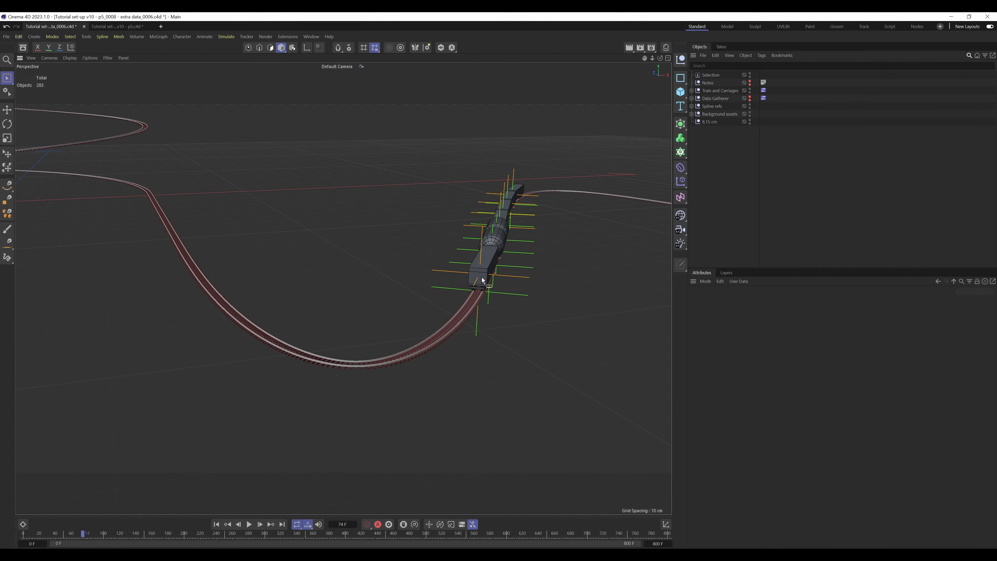
scroll(365, 359, up, 2)
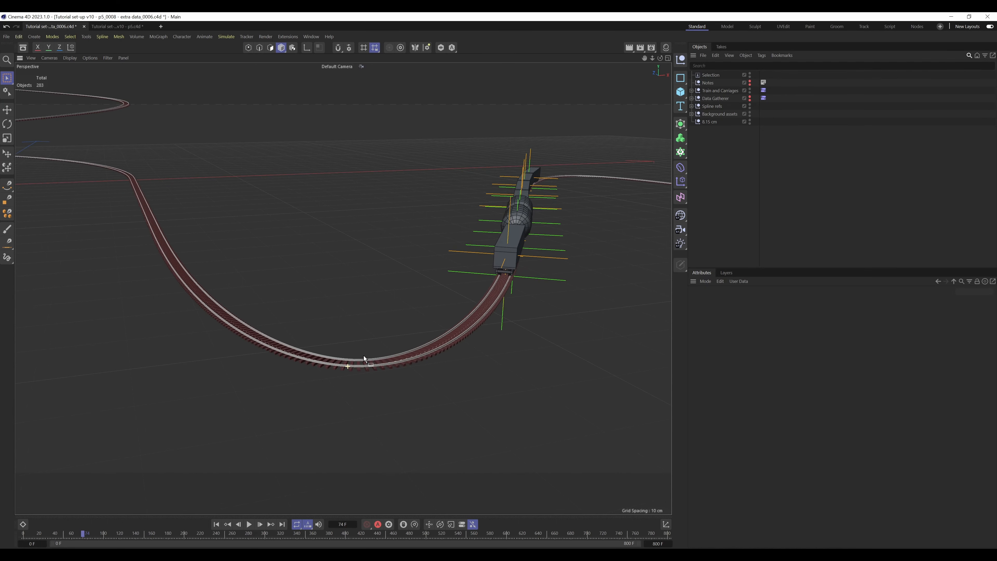
alt+middle_drag(366, 359, 360, 383)
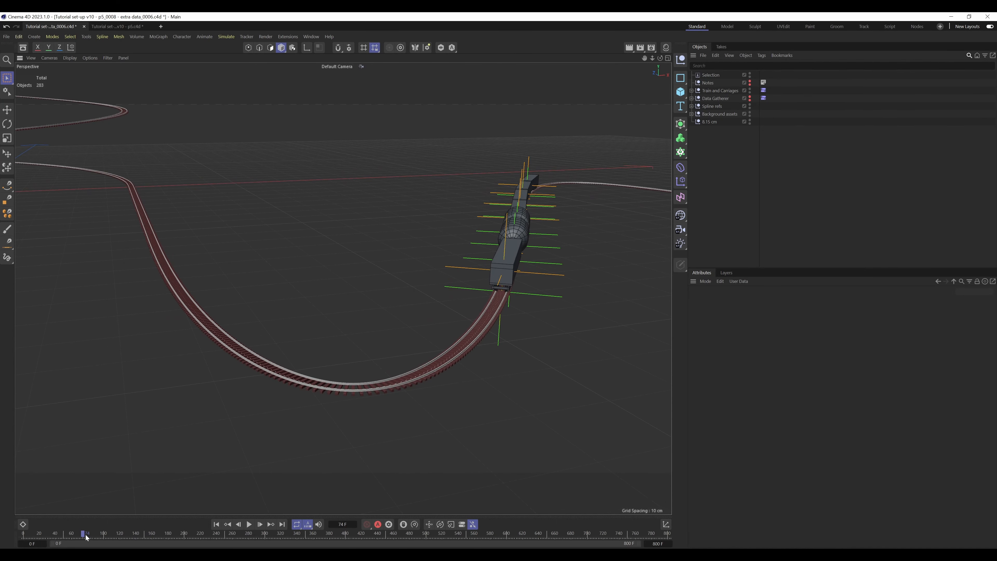
drag(88, 537, 199, 527)
scroll(369, 334, up, 1)
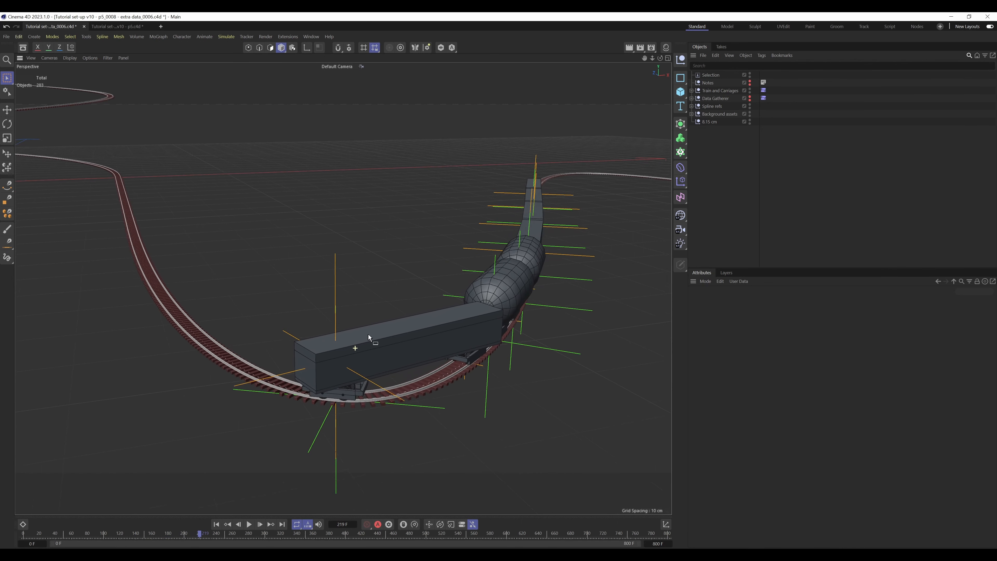
scroll(368, 334, up, 1)
alt+middle_drag(337, 442, 334, 411)
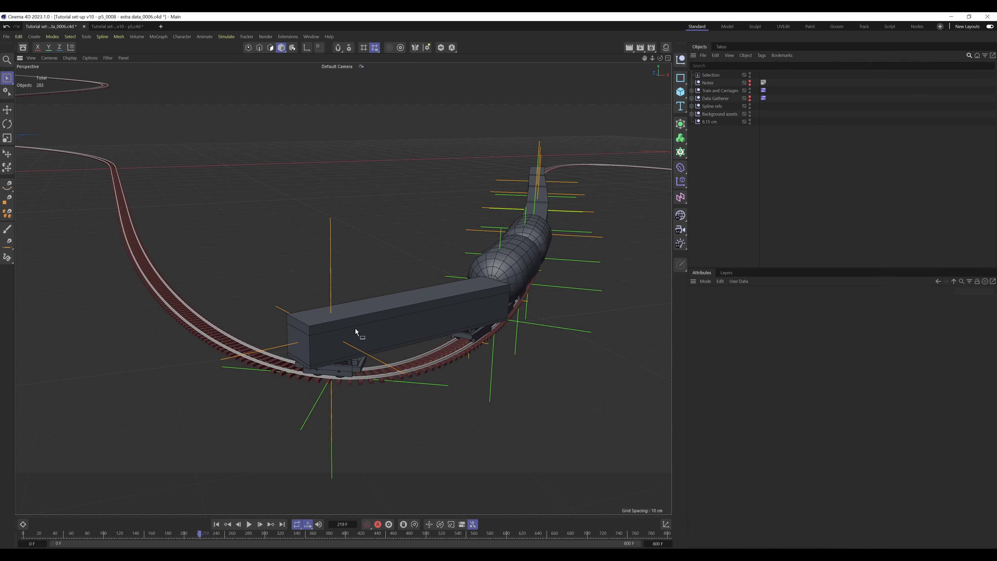
alt+middle_drag(356, 330, 363, 315)
drag(202, 533, 324, 534)
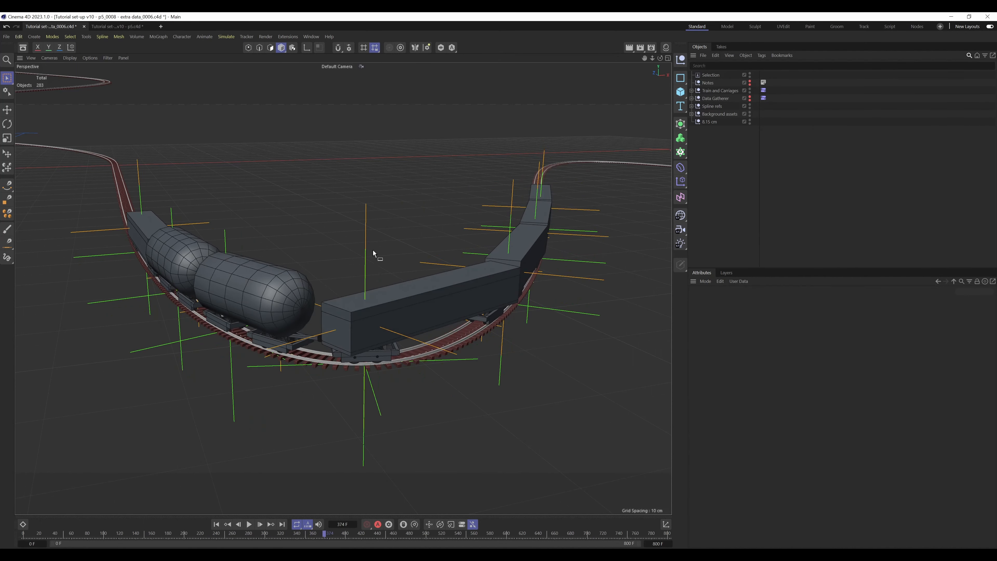
drag(324, 534, 390, 535)
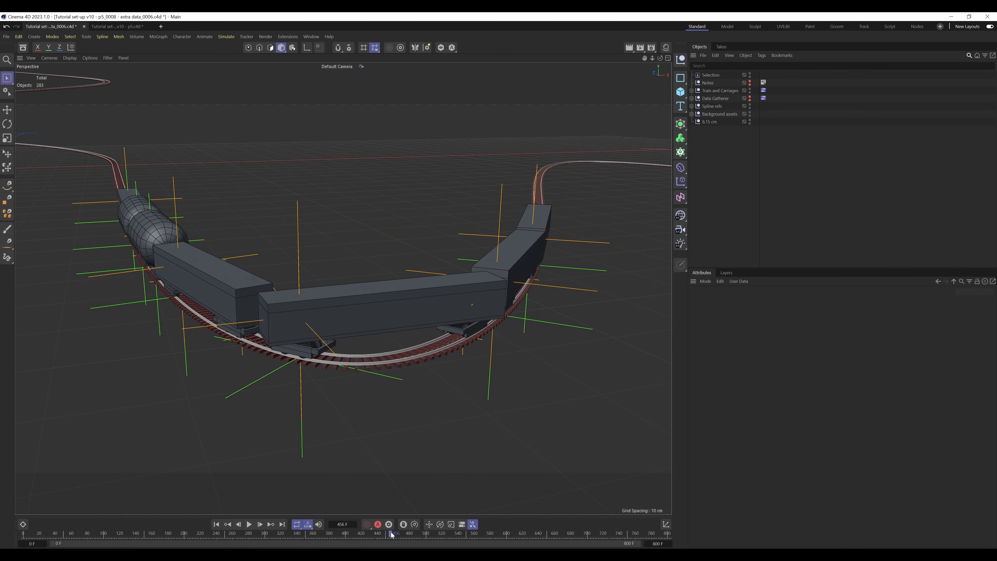
- Examine the front Align-to-spline and Target Location nulls of the carriage in the bend, and advance to frame 464
click(306, 341)
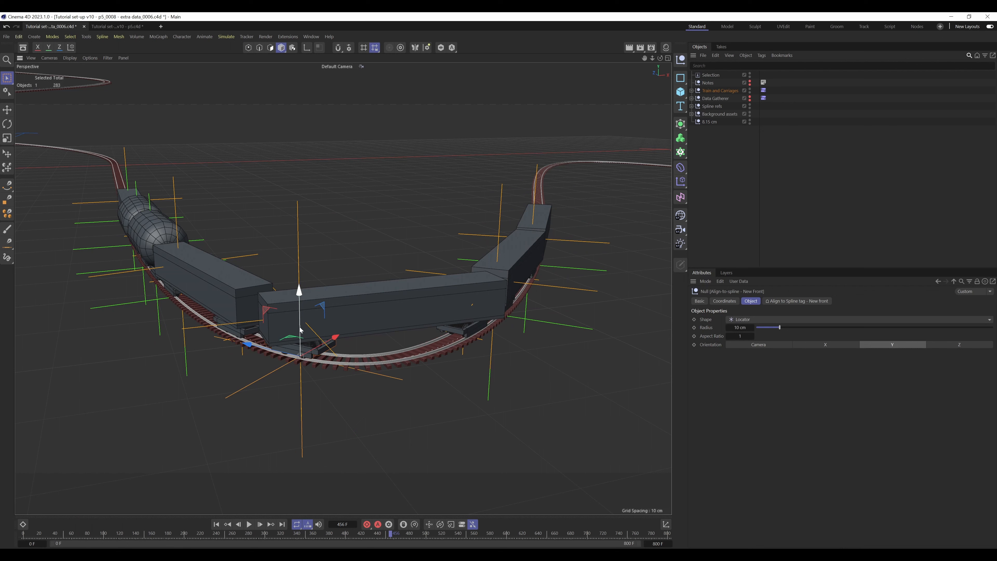
click(296, 223)
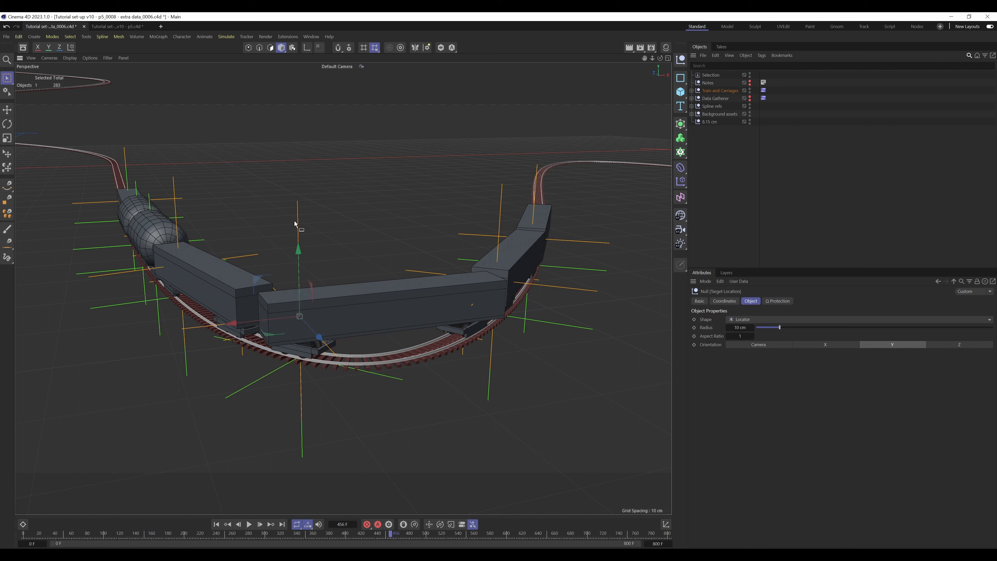
click(388, 413)
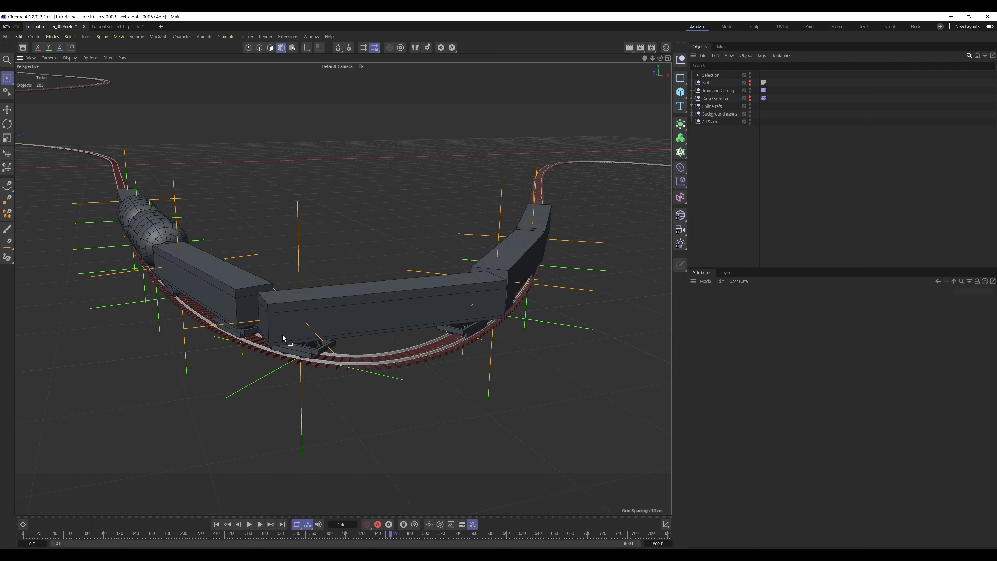
mouse_move(389, 538)
mouse_down()
mouse_move(503, 533)
mouse_move(396, 533)
mouse_up()
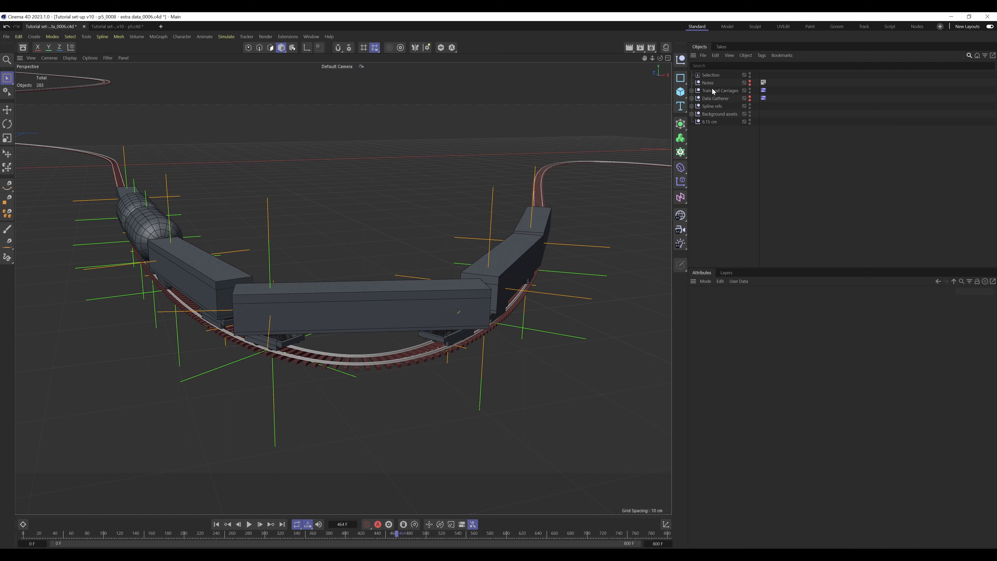
- Expand Train and Carriages to its train, carriage and link groups, and show the F-Curve of its Driver user data
click(763, 90)
click(691, 90)
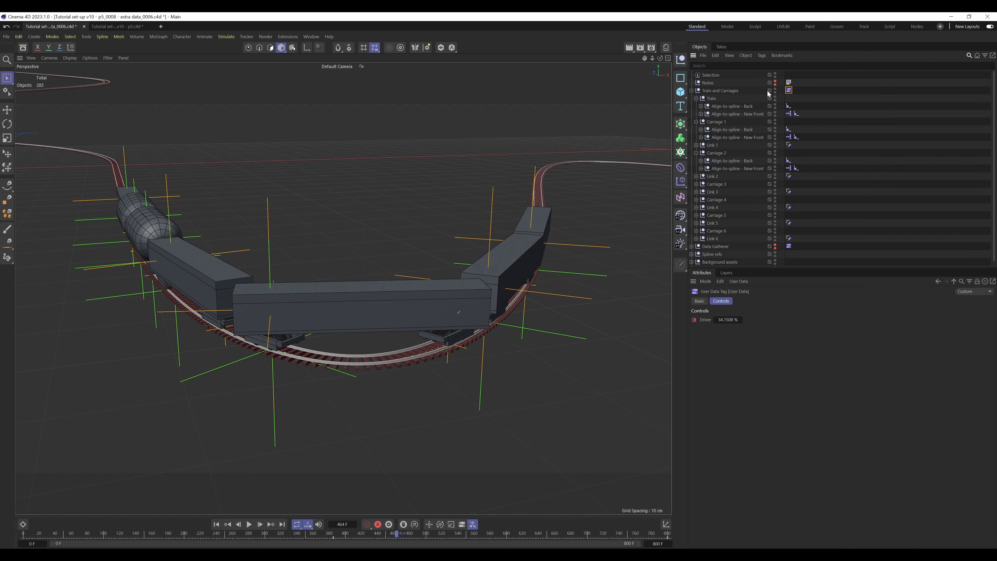
click(696, 121)
click(695, 137)
click(696, 98)
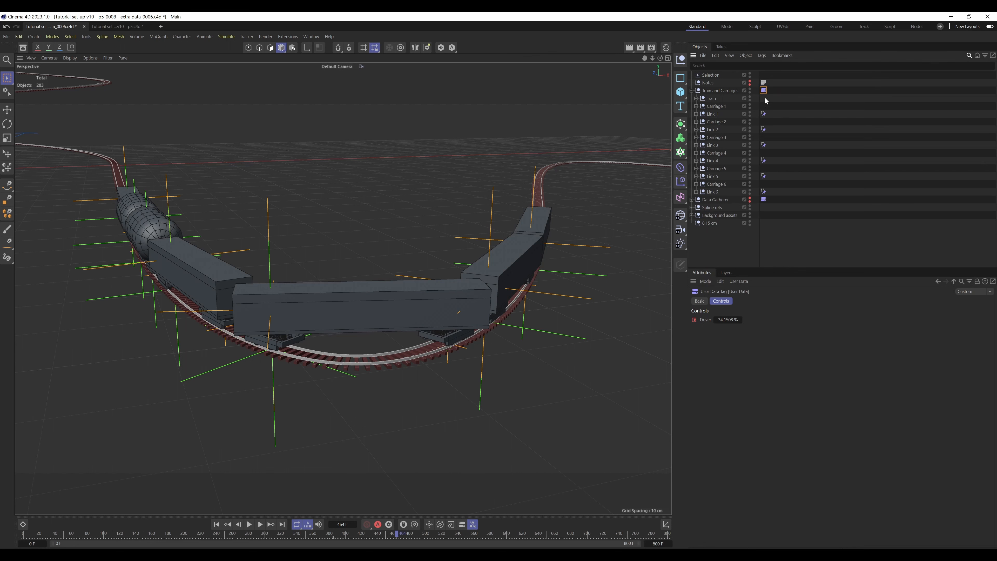
right_click(706, 320)
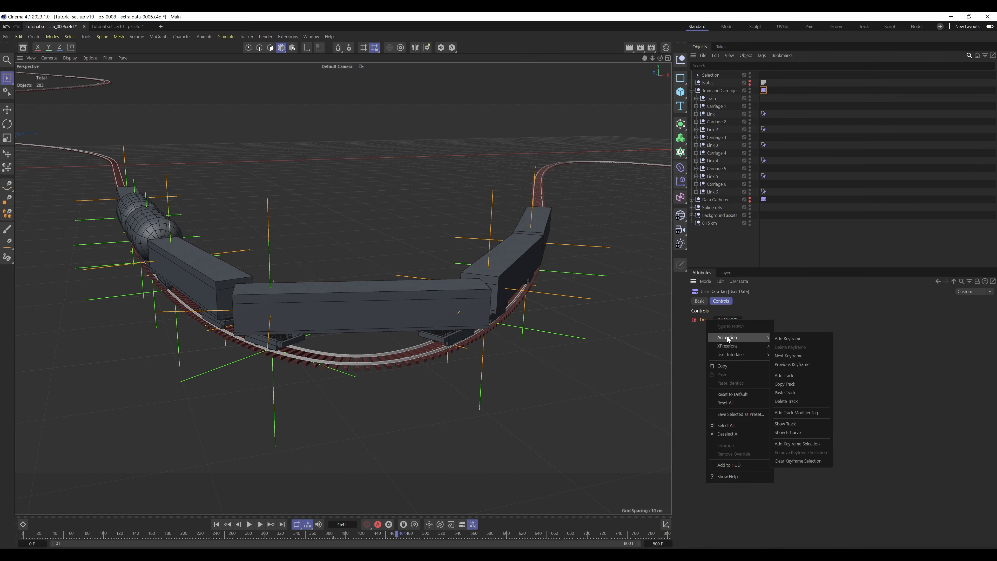
click(788, 431)
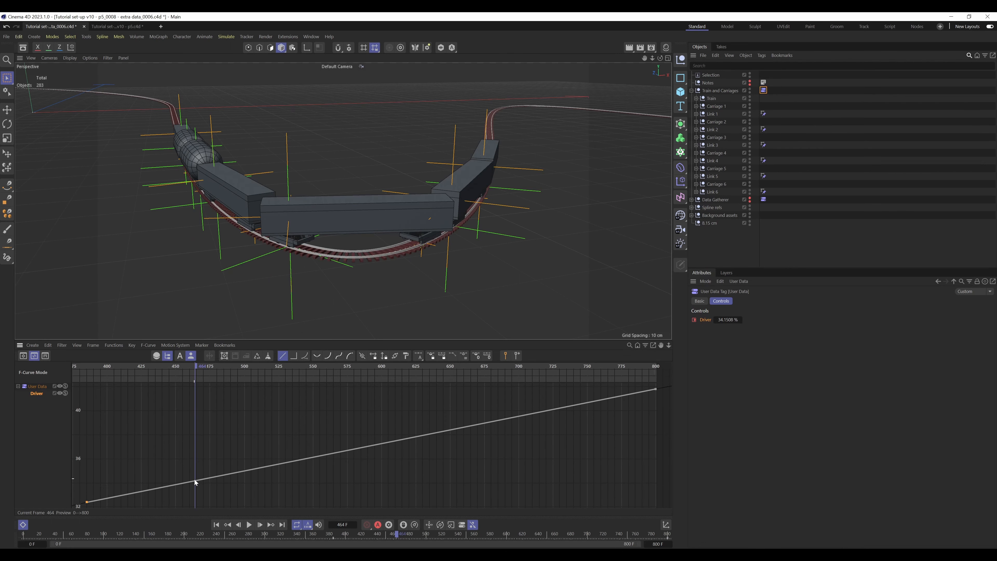
- Add a Driver key at frame 464, try spline interpolation on the curve's keys, and delete the added key
ctrl+click(195, 481)
alt+middle_drag(226, 465, 340, 434)
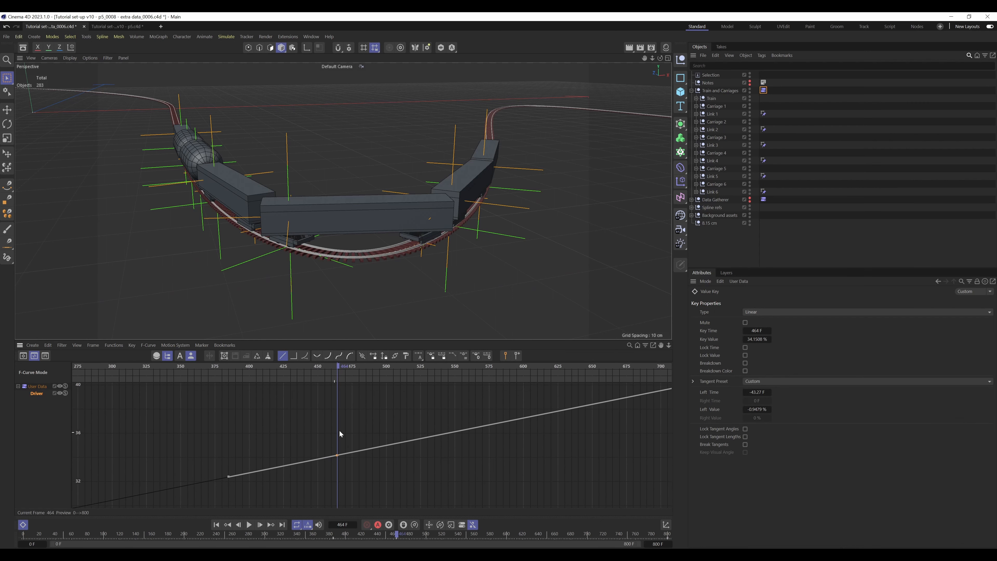
drag(355, 424, 165, 508)
click(339, 355)
drag(371, 442, 394, 471)
drag(322, 421, 376, 473)
key(Delete)
- Set the Driver key at frame 385 to linear interpolation and close the F-Curve editor
drag(271, 437, 207, 501)
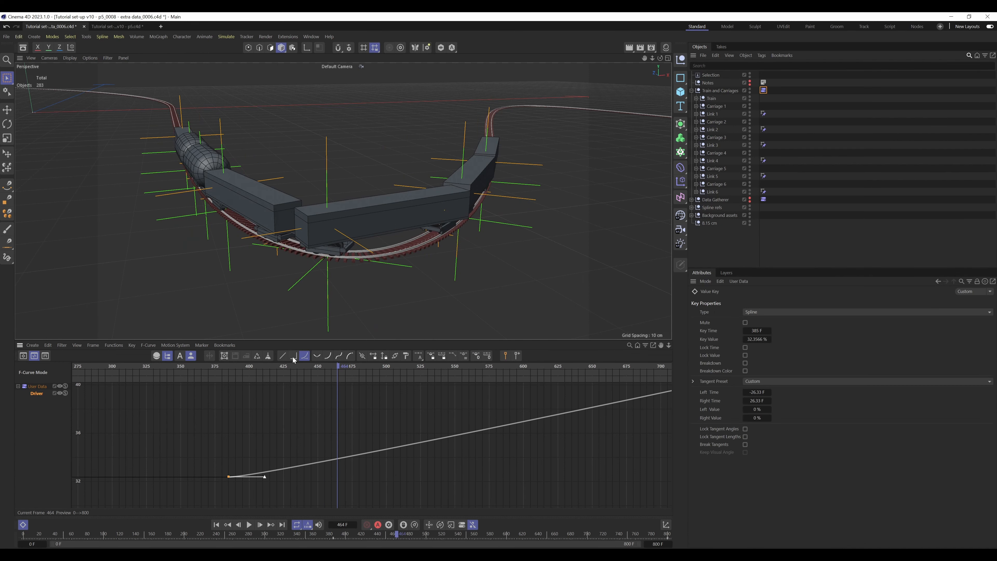
click(283, 356)
click(324, 421)
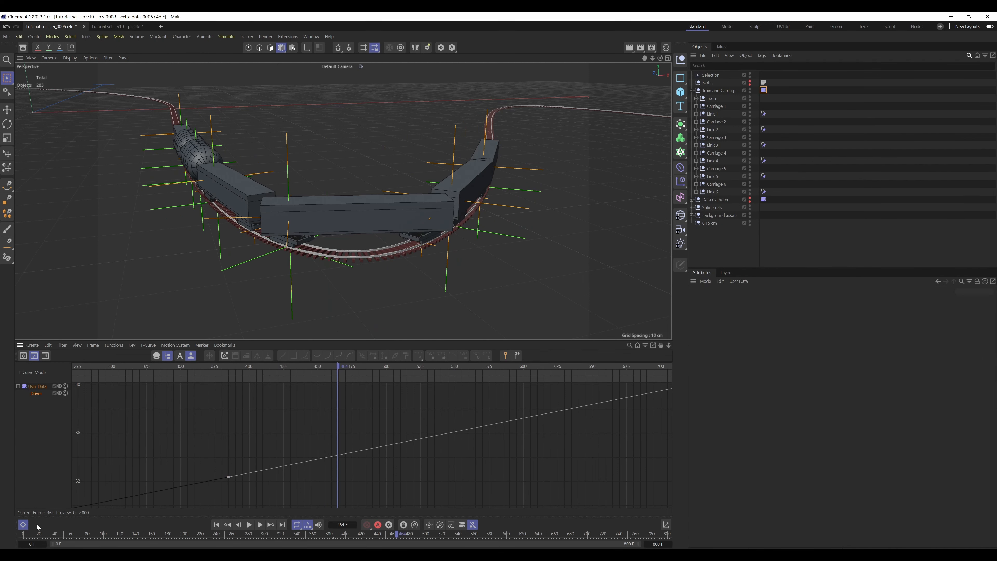
click(24, 526)
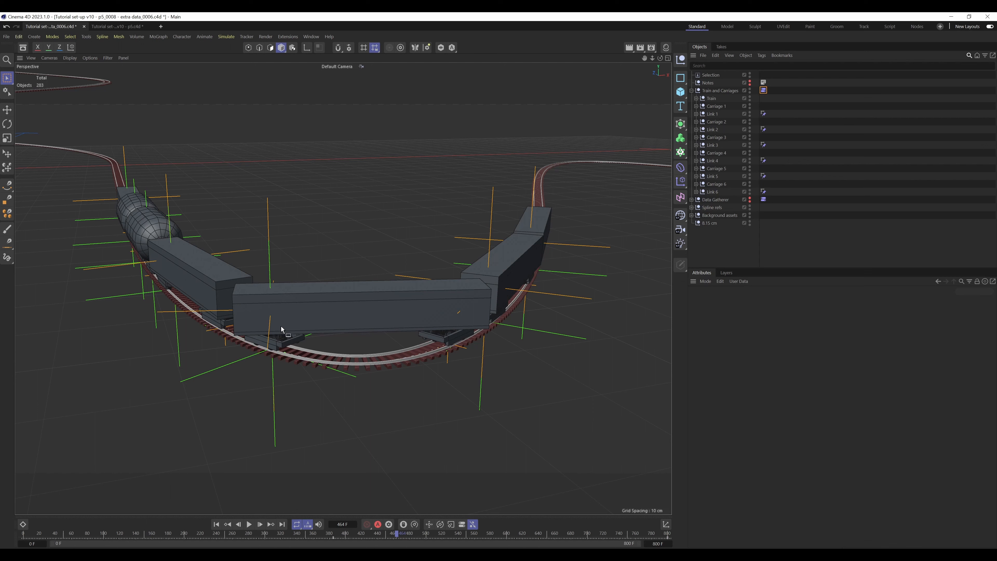
- Set the Driver value in the Train and Carriages user data to 33.1508 %
click(763, 91)
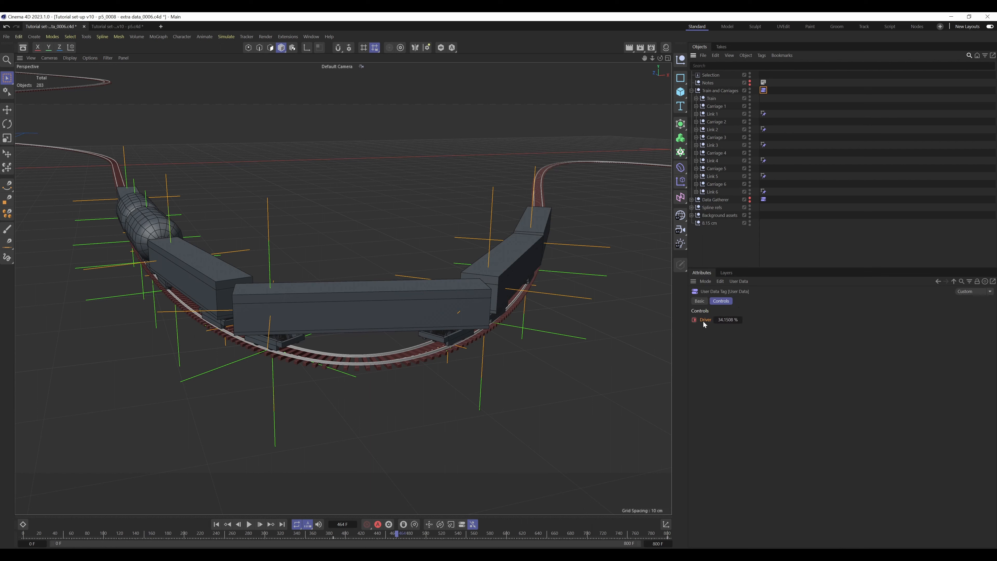
mouse_move(716, 320)
mouse_down()
mouse_move(738, 320)
mouse_move(703, 320)
mouse_move(746, 320)
mouse_move(734, 322)
mouse_up()
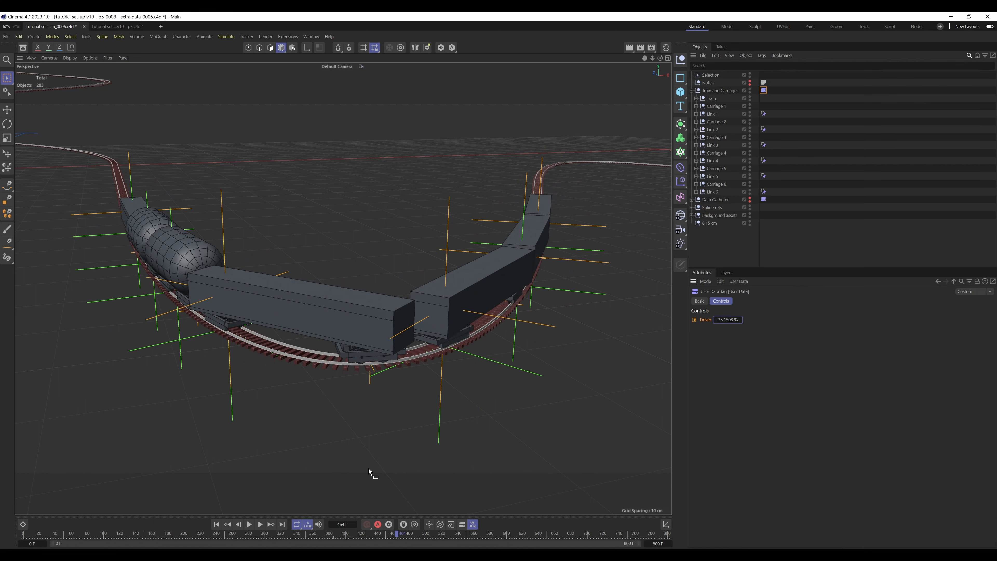
- Scrub the animation back to frame 101 and view the whole train and its carriages on the track
drag(396, 535, 392, 534)
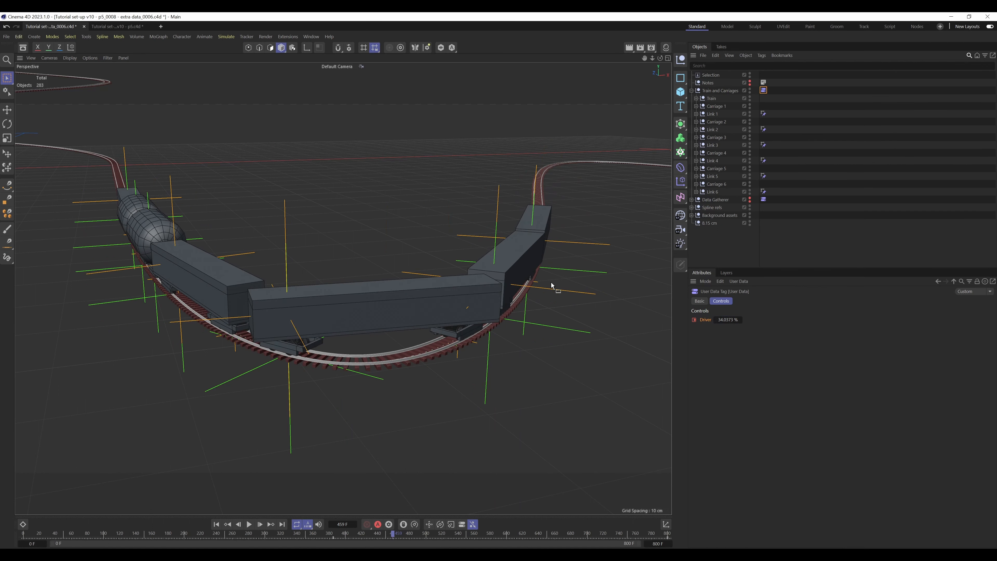
alt+drag(525, 262, 308, 415)
drag(392, 537, 104, 518)
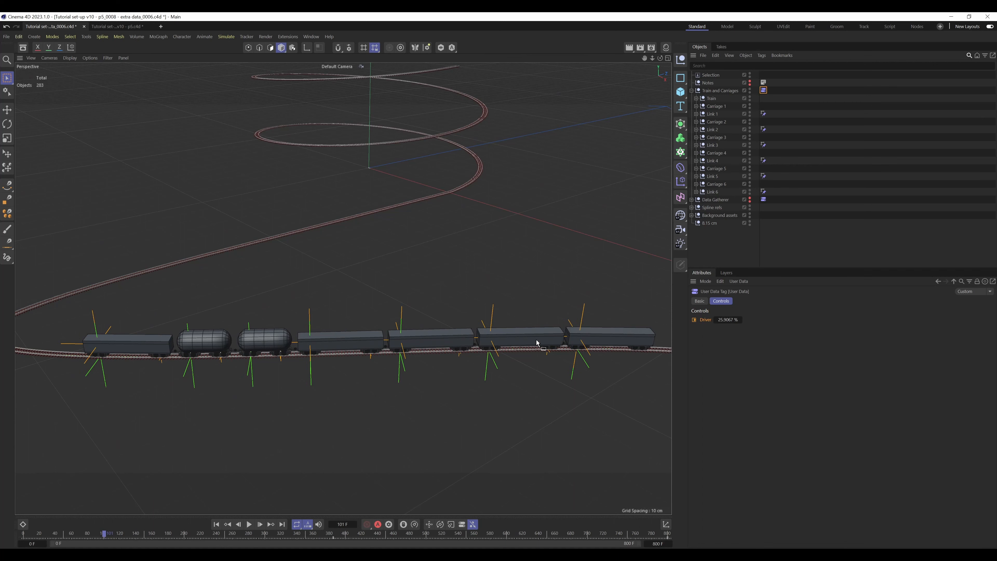
alt+drag(591, 341, 495, 336)
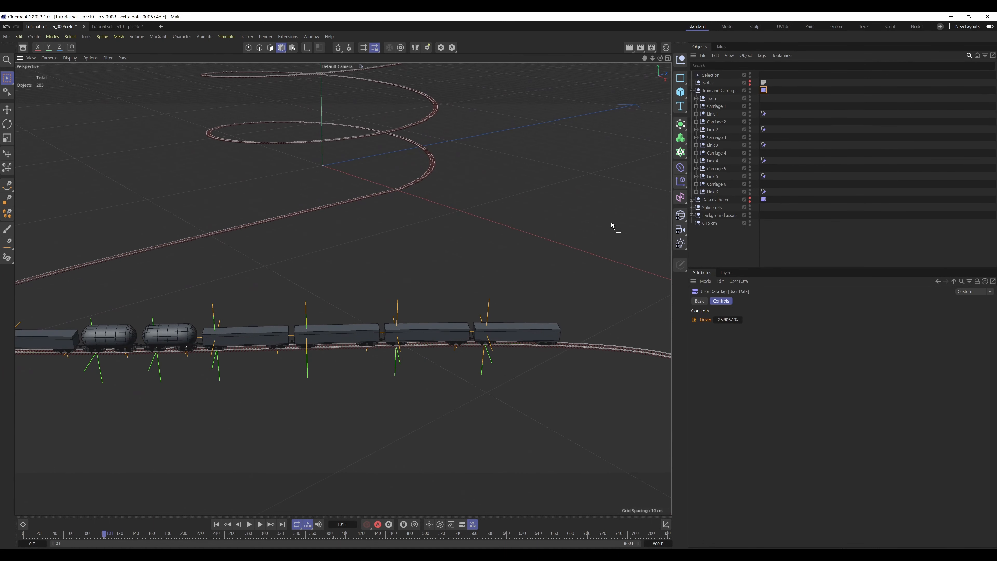
- Expand the Train group and open the XPresso setup of its Align-to-spline - New Front null
click(697, 99)
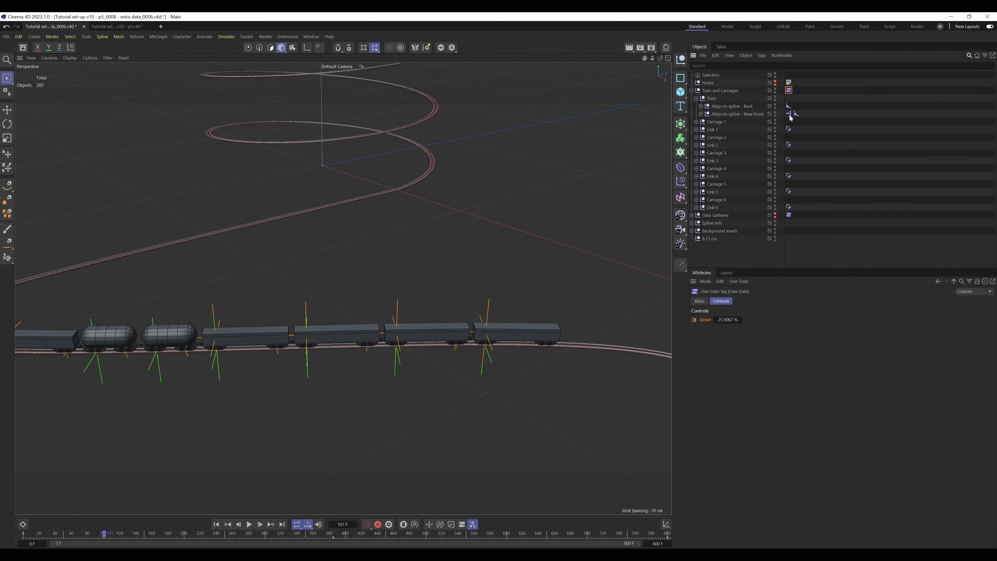
double_click(789, 115)
drag(789, 108, 435, 76)
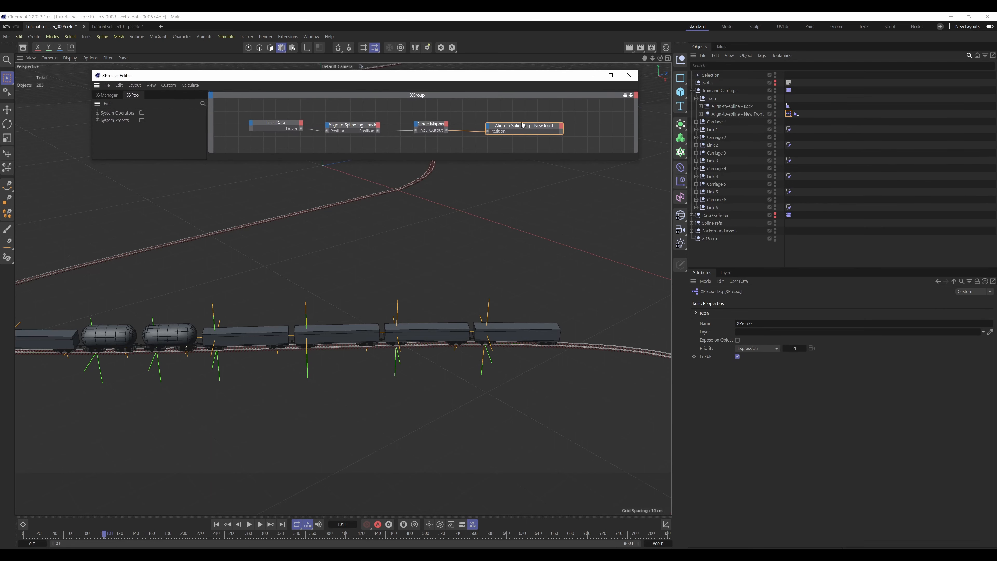
click(697, 122)
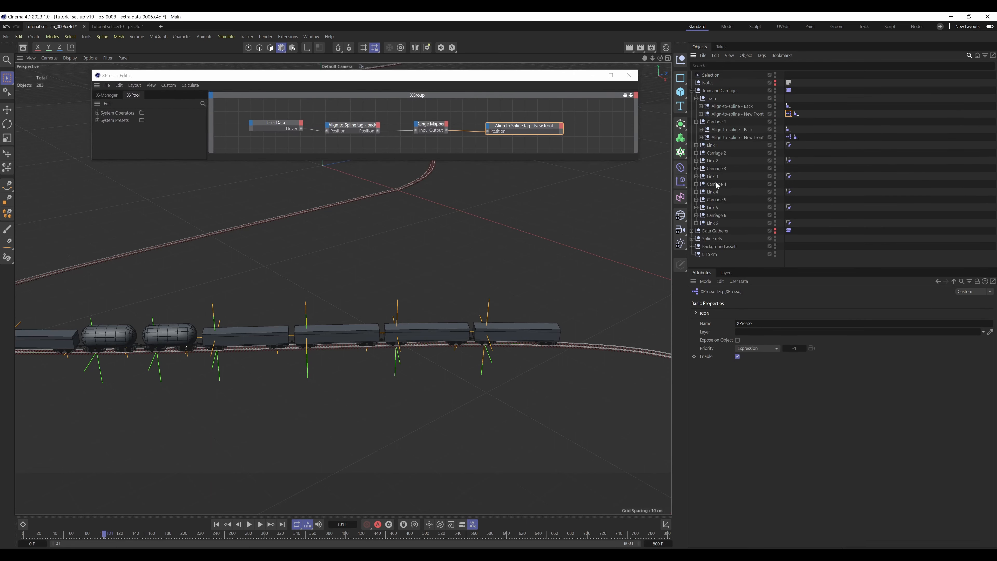
click(697, 122)
- Examine the User Data node and the Driver control of Train and Carriages that it refers to
click(287, 126)
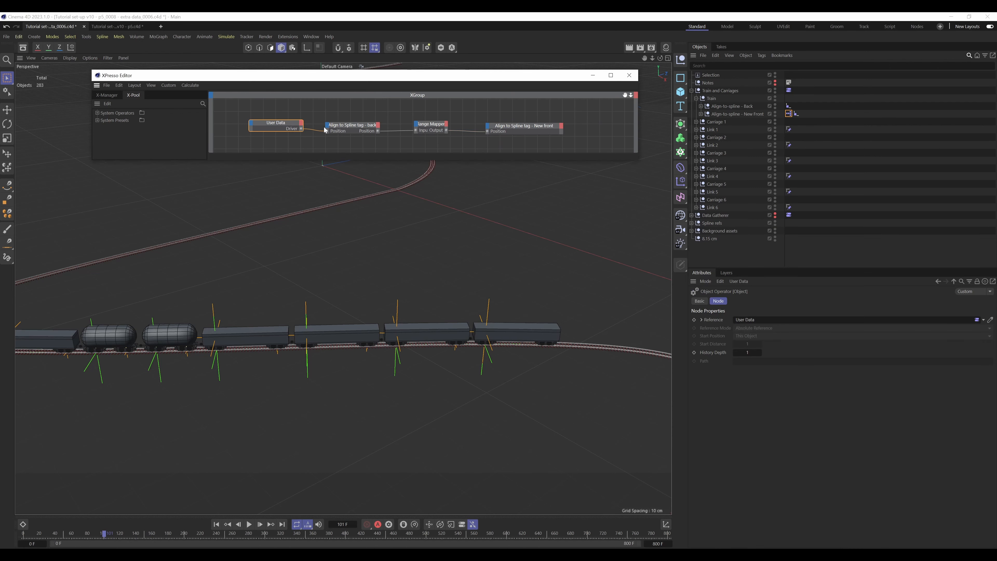
click(788, 91)
alt+right_drag(529, 332, 592, 324)
alt+middle_drag(566, 326, 412, 321)
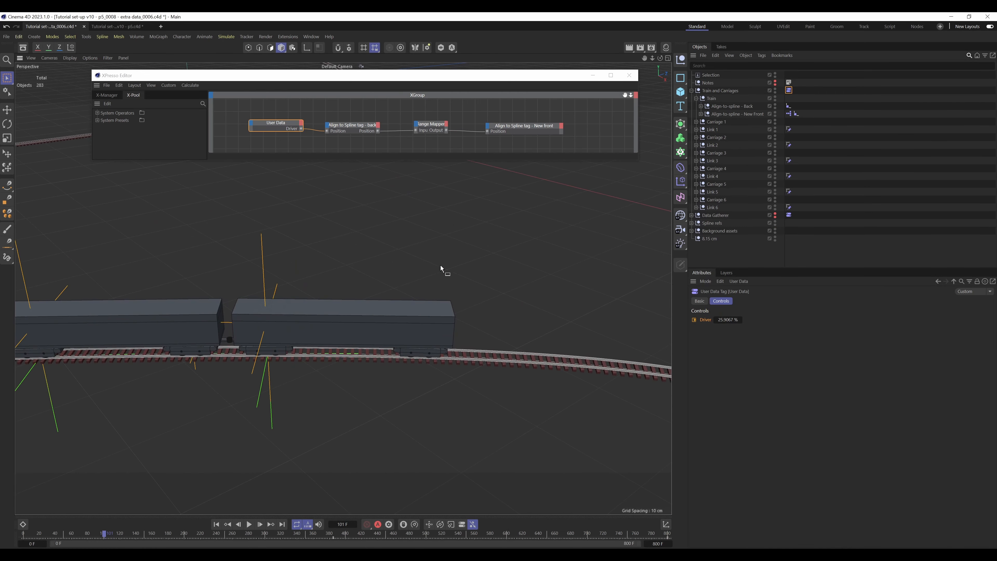
- Select the train's back wheel cage and inspect the matching Align to Spline tag - back node
click(361, 315)
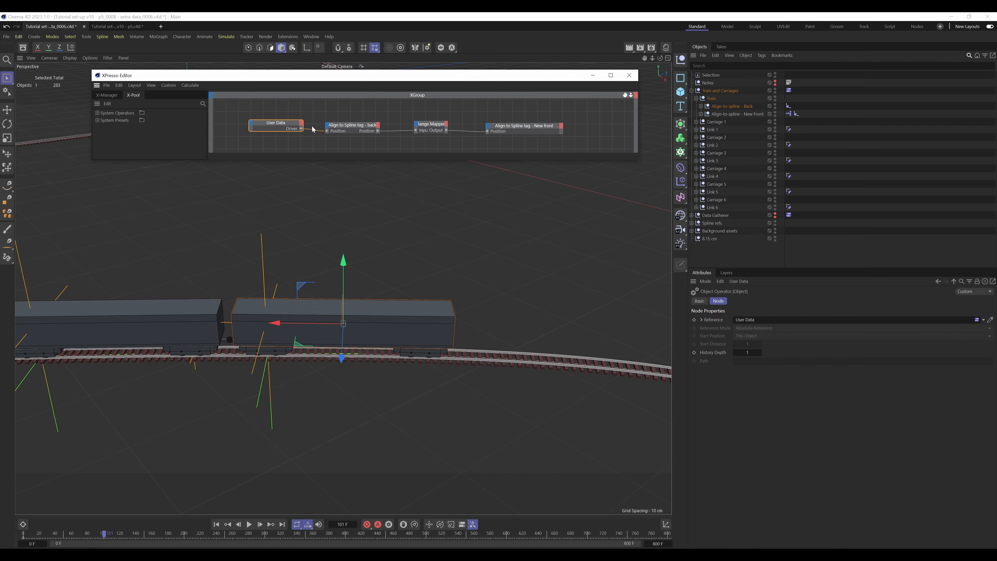
click(423, 353)
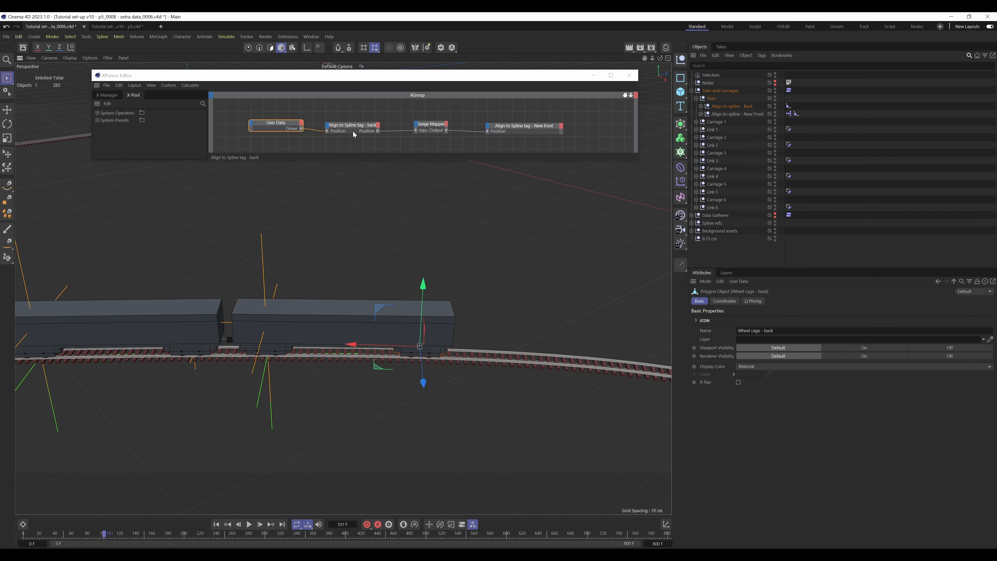
alt+middle_drag(421, 342, 459, 341)
alt+drag(460, 342, 468, 333)
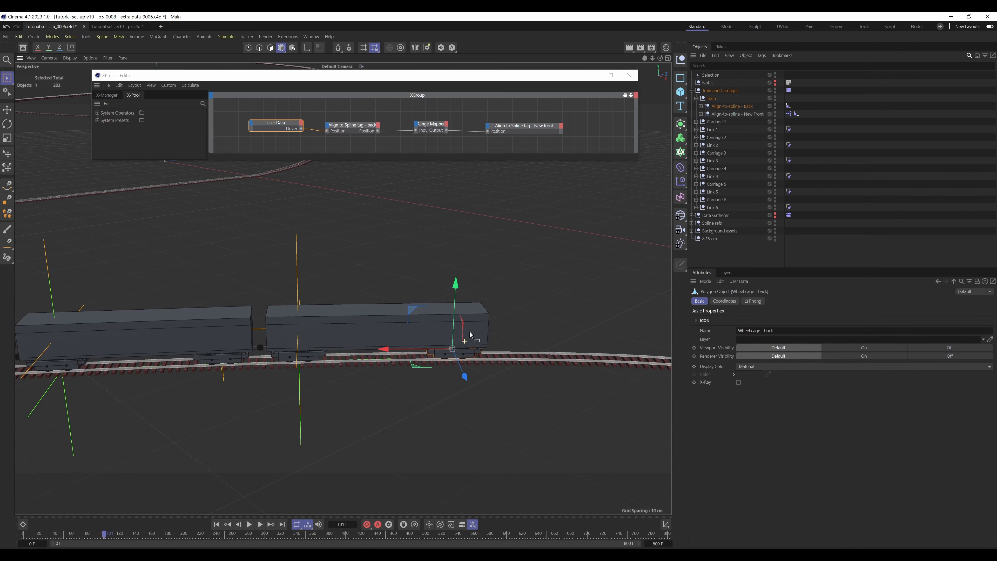
alt+middle_drag(431, 340, 474, 315)
click(351, 125)
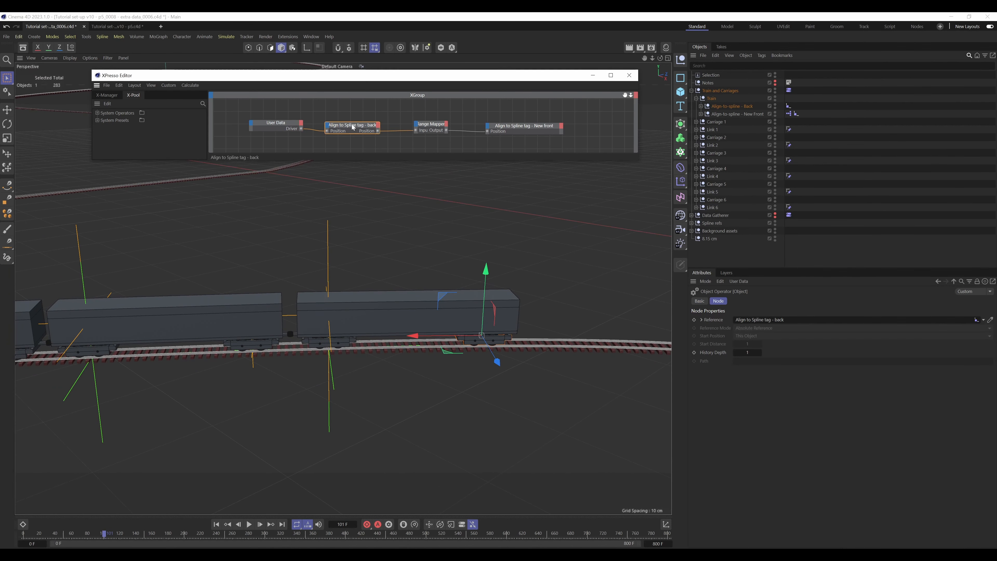
- Inspect the Range Mapper node's parameters and spline curve, and identify the train's front wheel cage that it positions
click(433, 125)
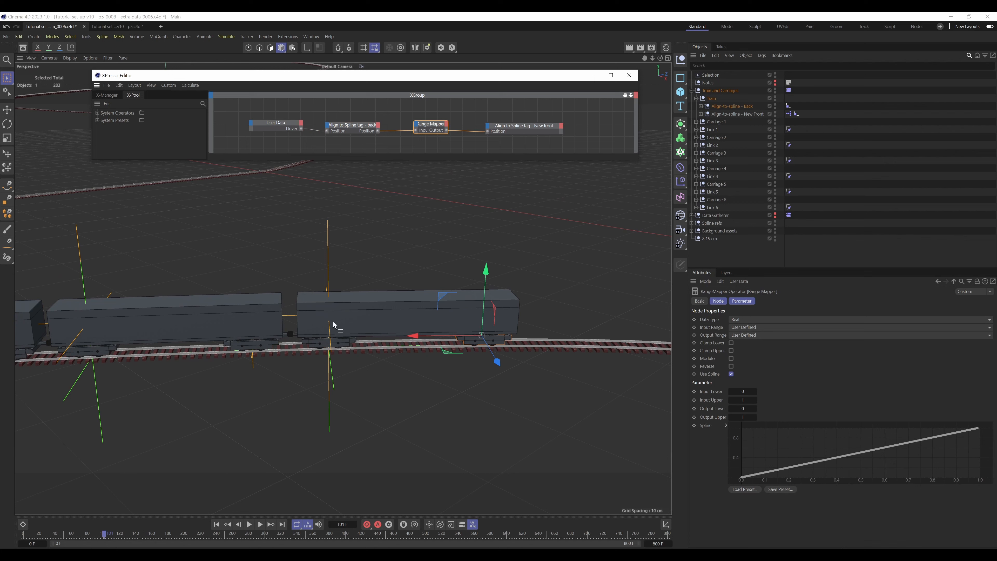
click(329, 343)
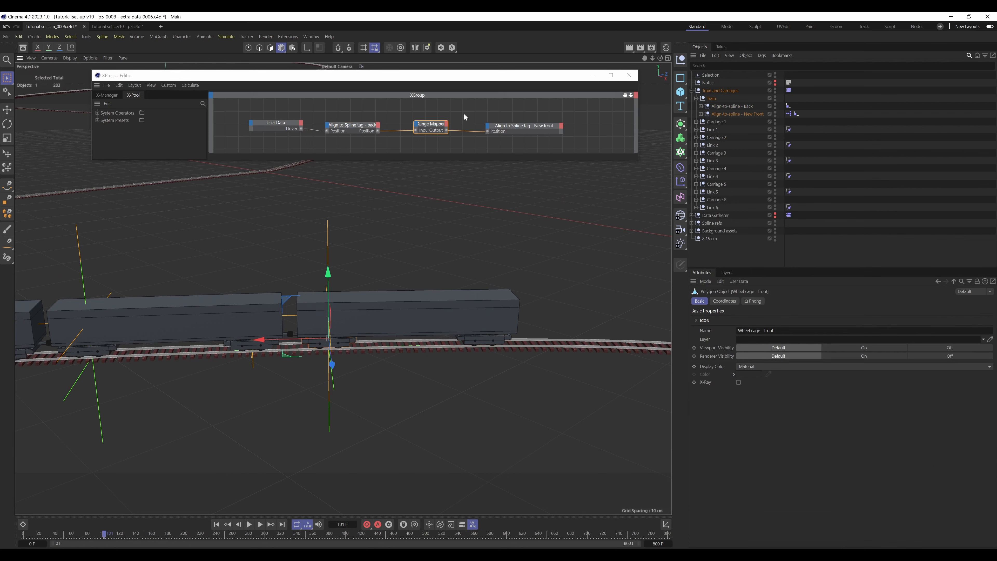
click(432, 125)
click(901, 441)
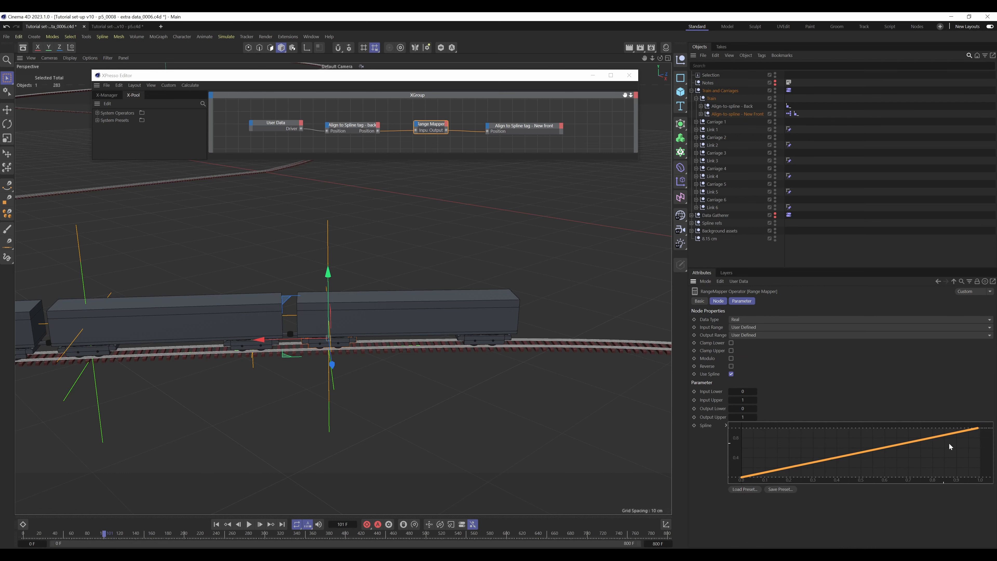
mouse_move(765, 431)
mouse_down()
mouse_move(786, 439)
mouse_move(766, 432)
mouse_up()
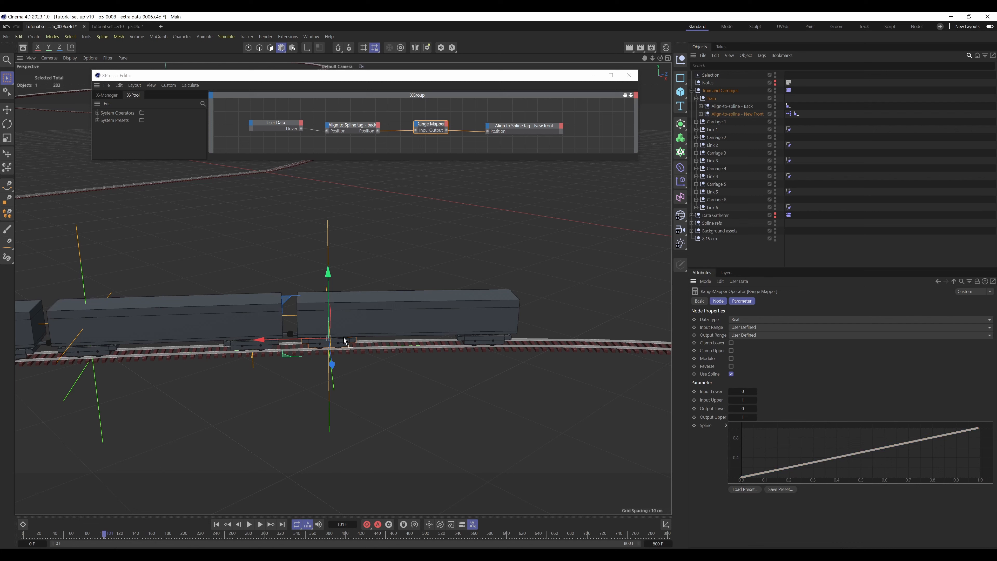
- Trace the train's position data from the Align to Spline tag - back node through the Range Mapper to the New front node
click(523, 125)
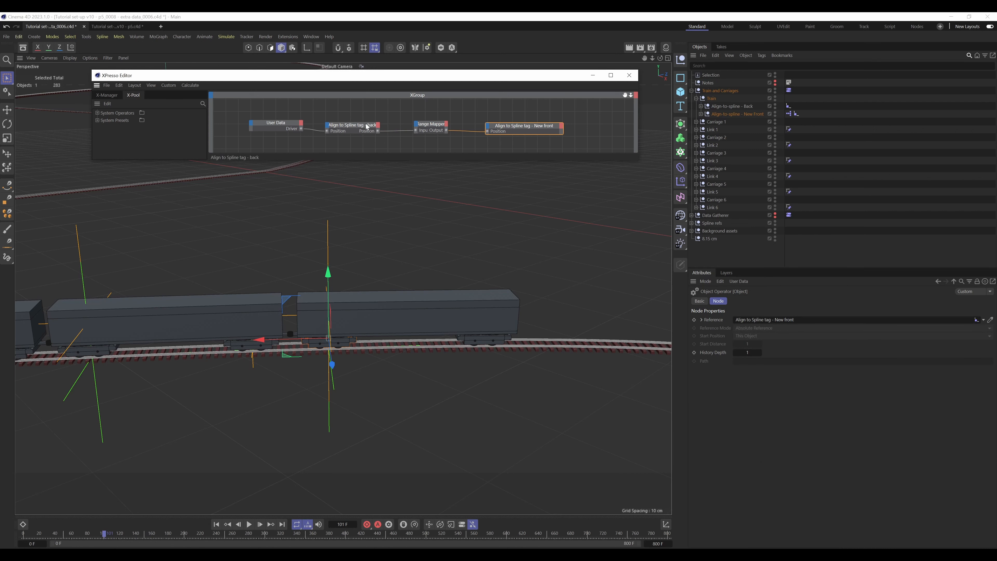
click(379, 123)
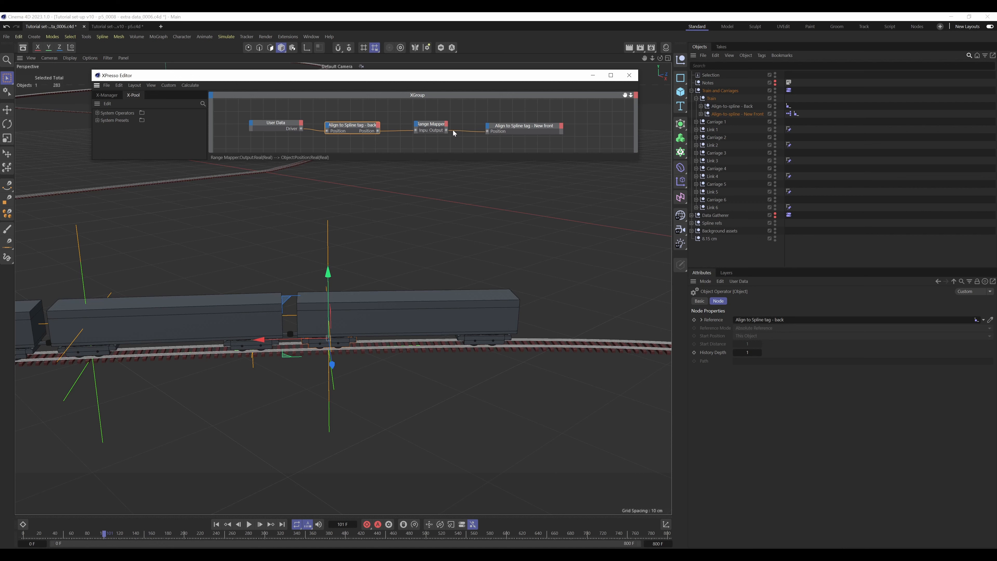
drag(387, 110, 461, 138)
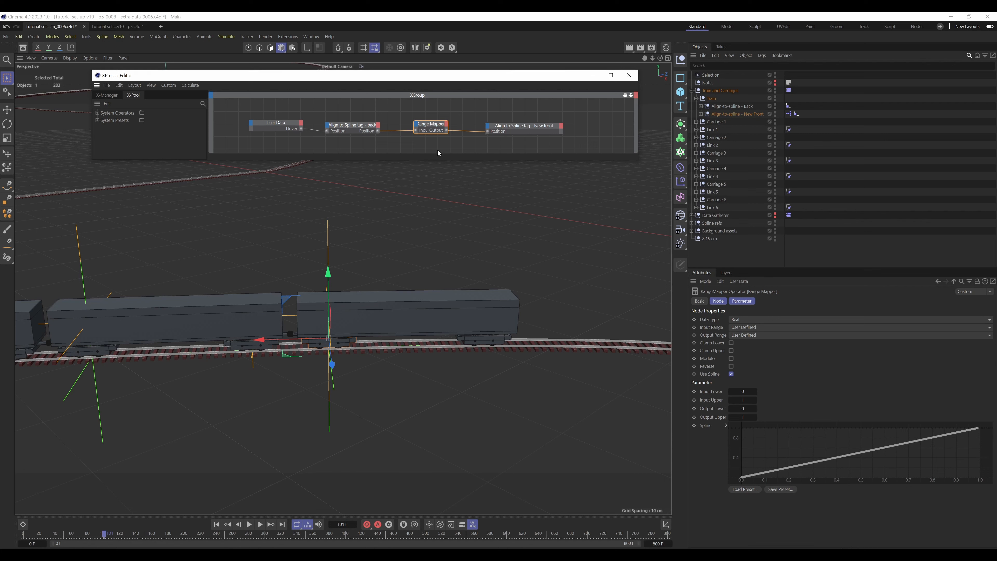
click(477, 149)
- Open the XPresso setup of Carriage 1's Align-to-spline - New Front null and inspect its incoming New front and first Range Mapper nodes
click(696, 122)
click(789, 136)
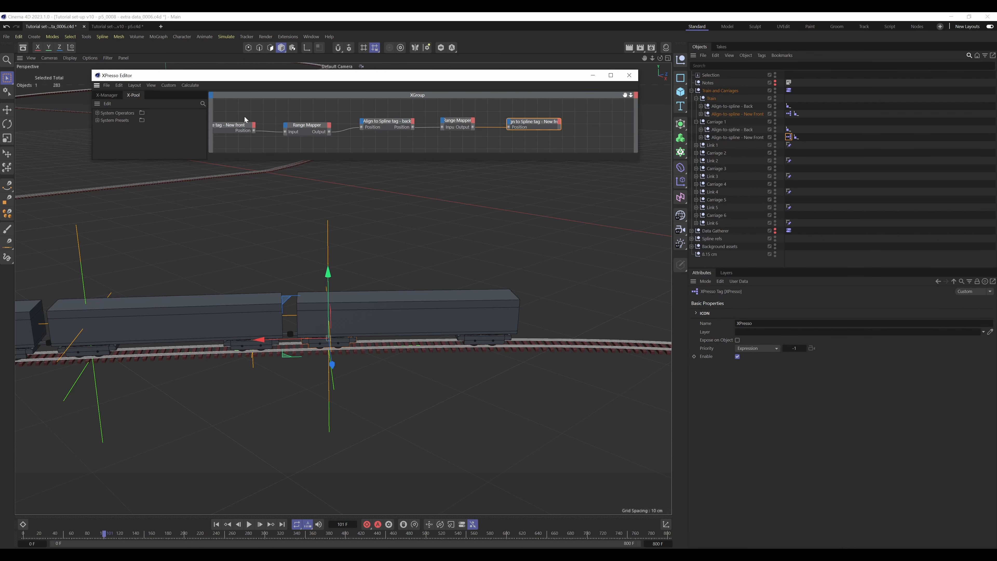
click(234, 127)
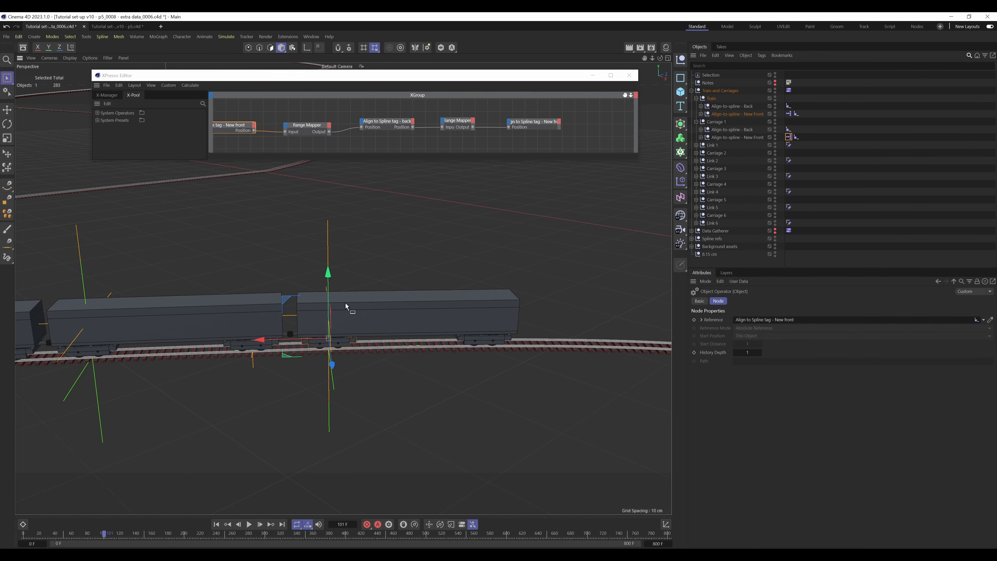
alt+drag(343, 331, 517, 319)
click(307, 126)
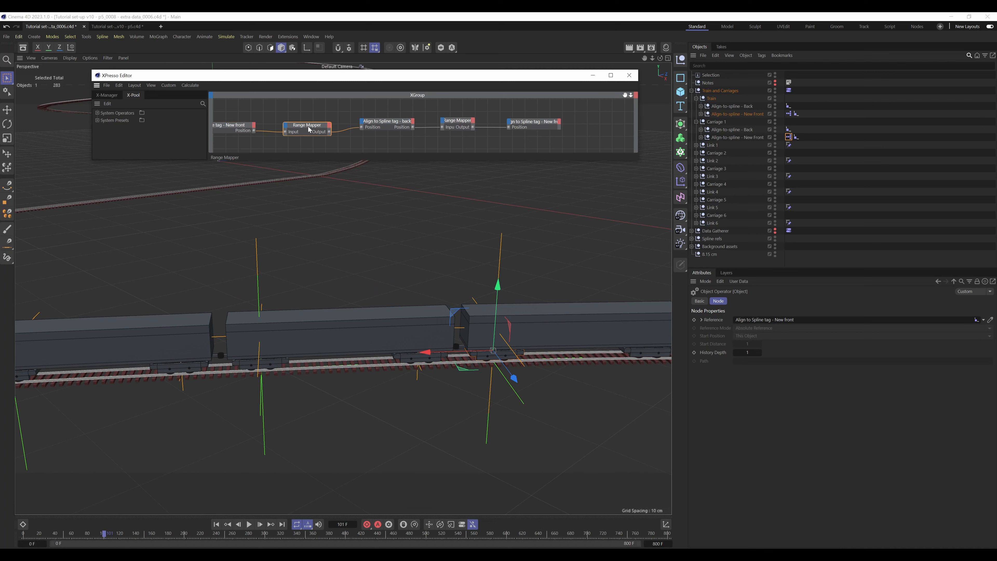
- Identify Carriage 1's back and front wheel cages and compare them with the last nodes of its XPresso chain
click(410, 358)
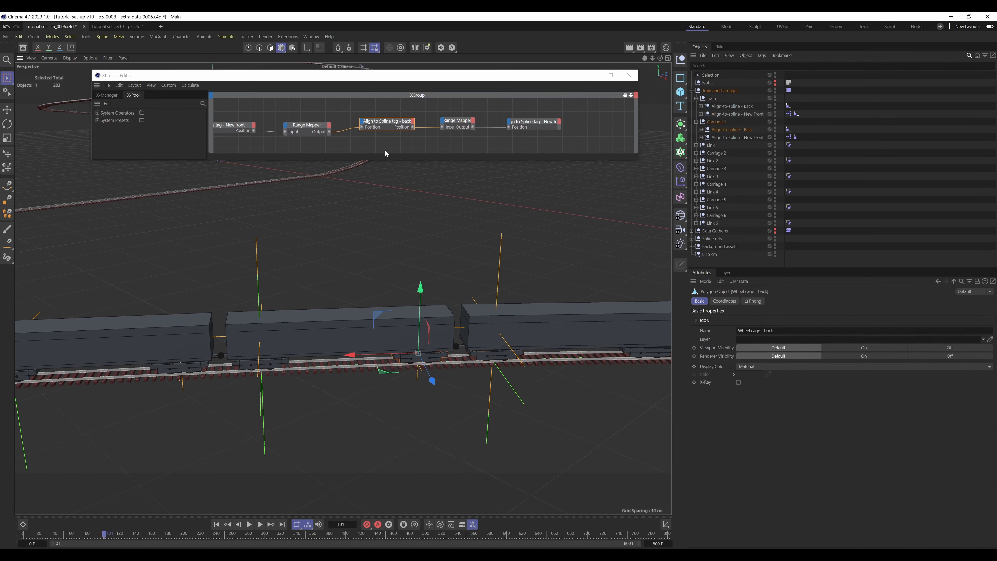
click(451, 121)
click(539, 124)
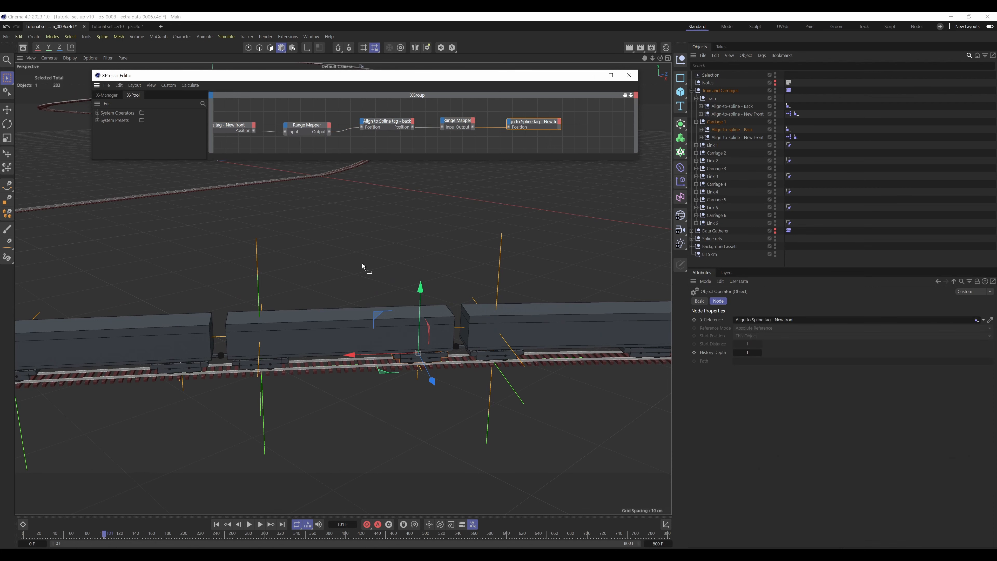
click(269, 362)
alt+middle_drag(325, 316, 423, 299)
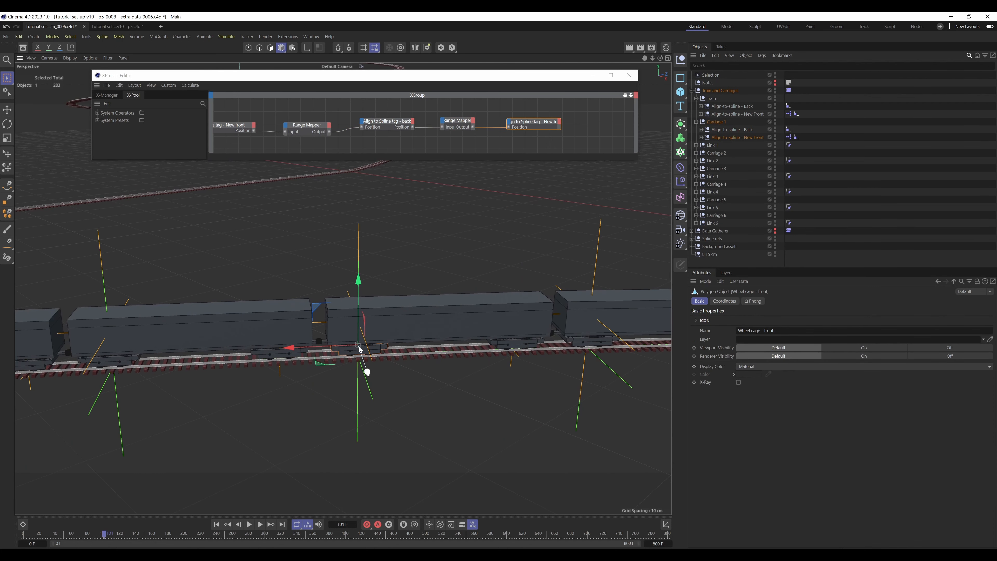
- Open the XPresso setup of Carriage 2's Align-to-spline - New Front null and identify the carriage's back and front wheel cages
click(697, 153)
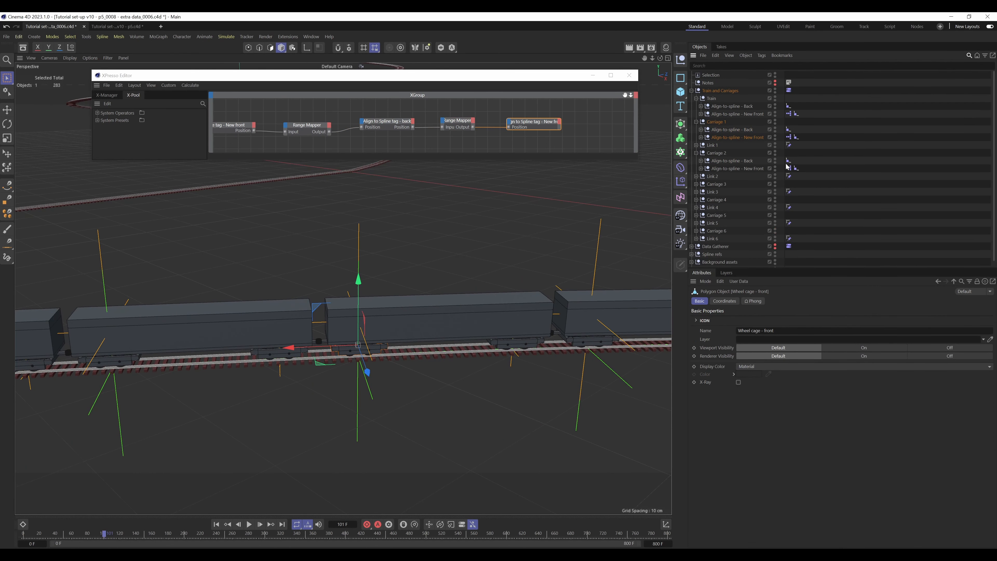
click(789, 168)
click(271, 353)
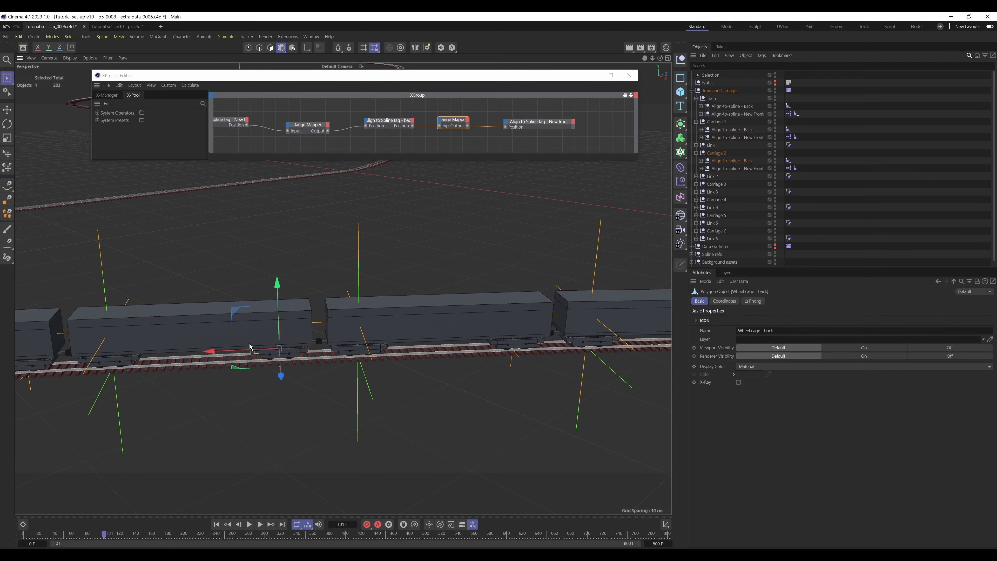
click(104, 361)
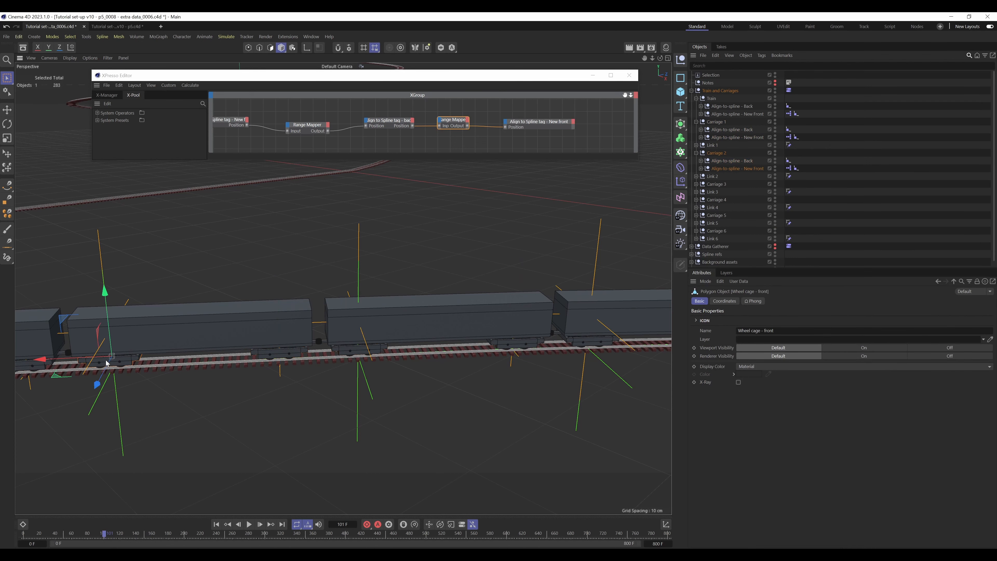
- Close the XPresso Editor, clear the object selection and bring the whole train into view
click(593, 124)
click(631, 75)
scroll(414, 314, down, 5)
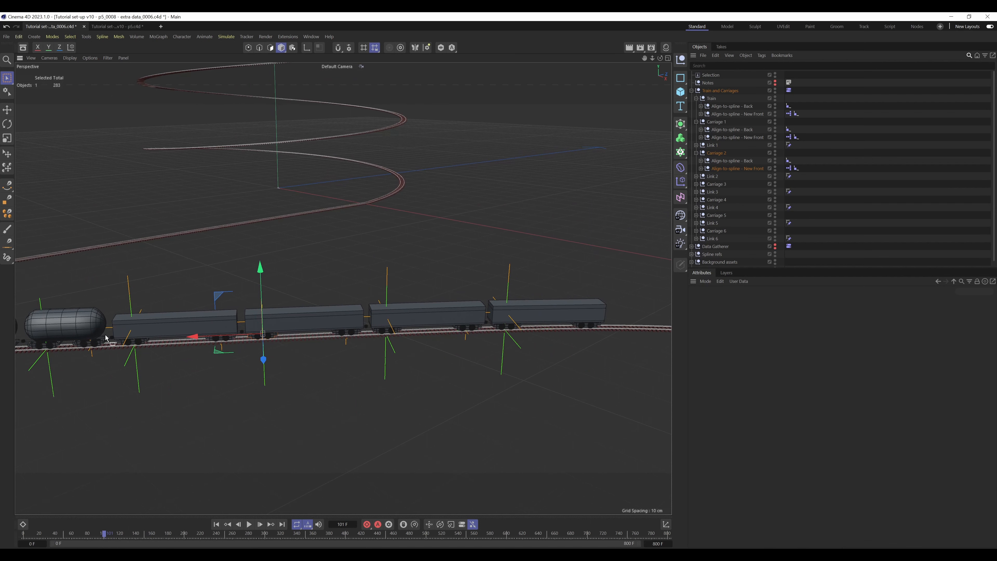
alt+middle_drag(434, 314, 587, 321)
click(788, 212)
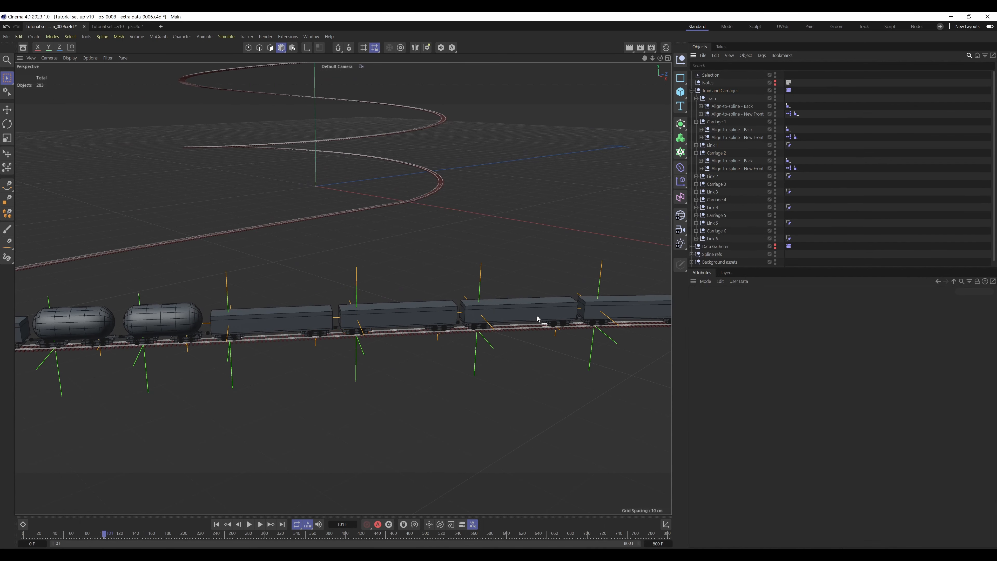
scroll(362, 323, down, 4)
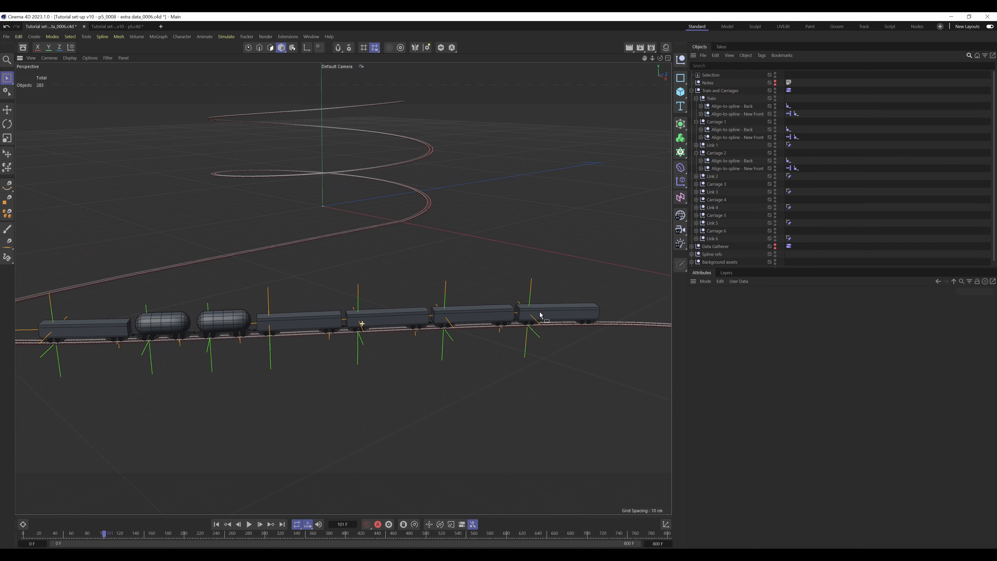
- Collapse the Carriage 1 and Carriage 2 groups, keep Train expanded and clear the object selection
click(557, 315)
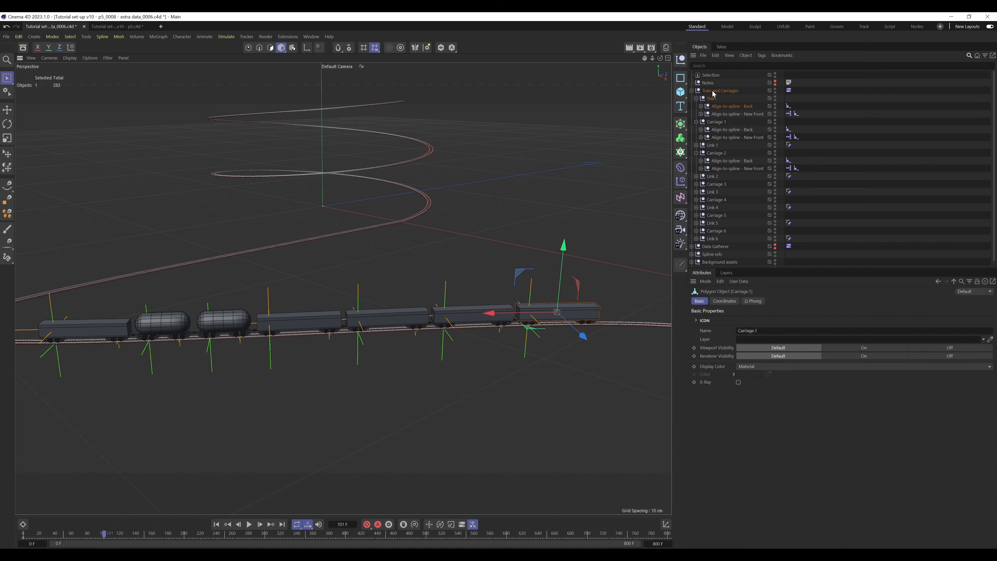
click(696, 121)
click(696, 137)
click(711, 99)
click(696, 98)
click(831, 119)
click(696, 99)
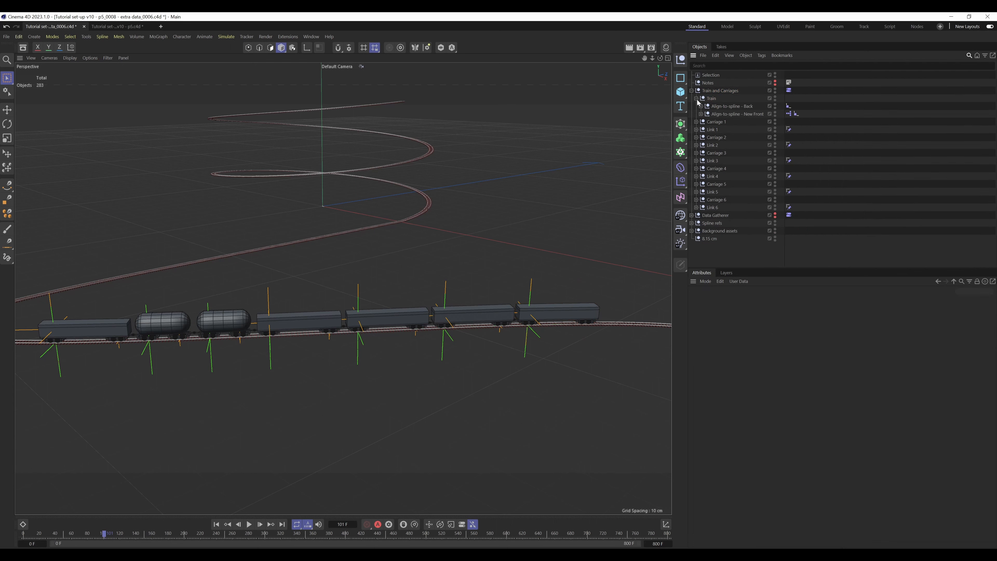
- Reopen the XPresso setup of the train's Align-to-spline - New Front null and show the Range Mapper node's settings
double_click(788, 114)
drag(550, 105, 168, 75)
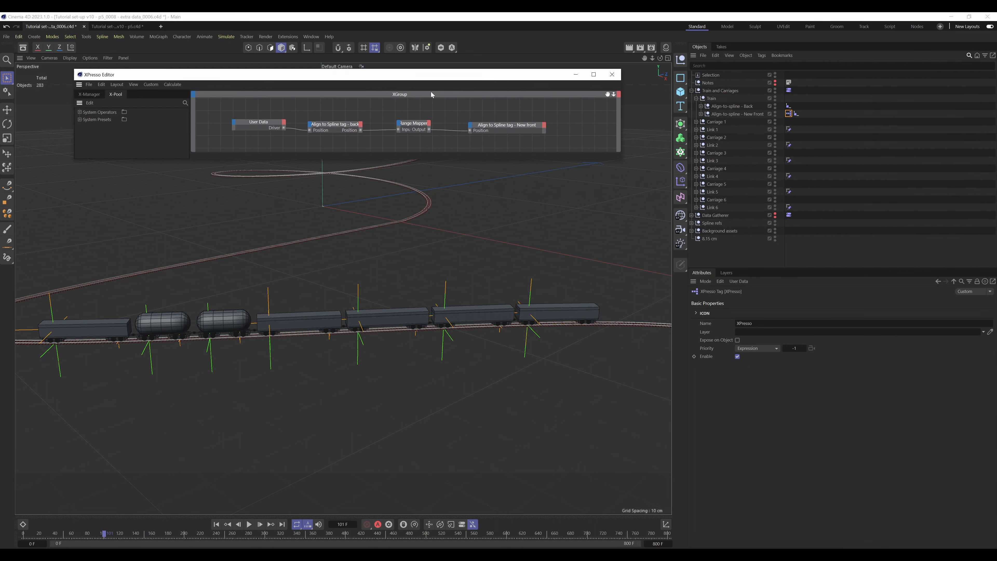
click(420, 129)
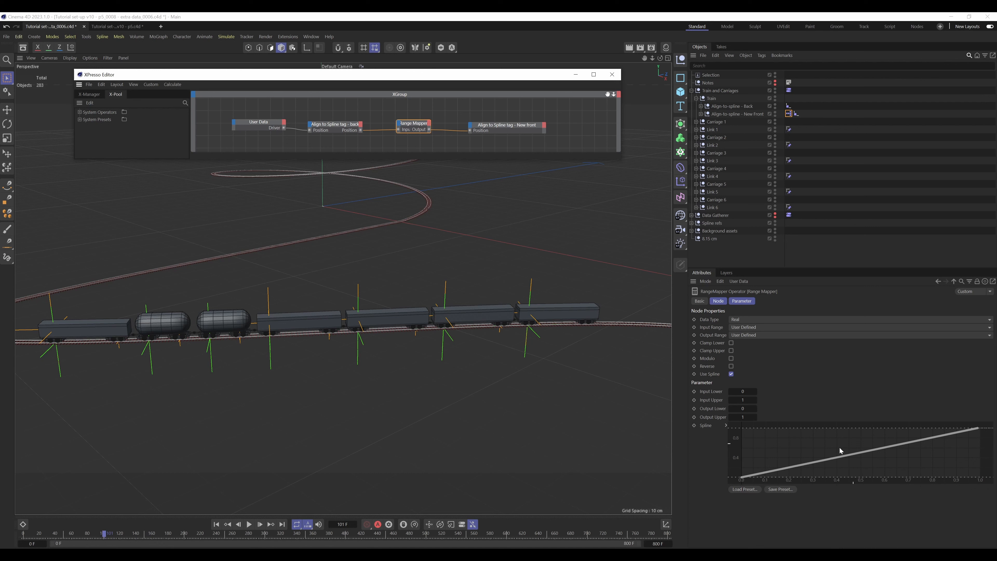
- Examine the Range Mapper's spline curve against the whole track, inspect the Align to Spline tag - back node and clear the node selection
click(791, 449)
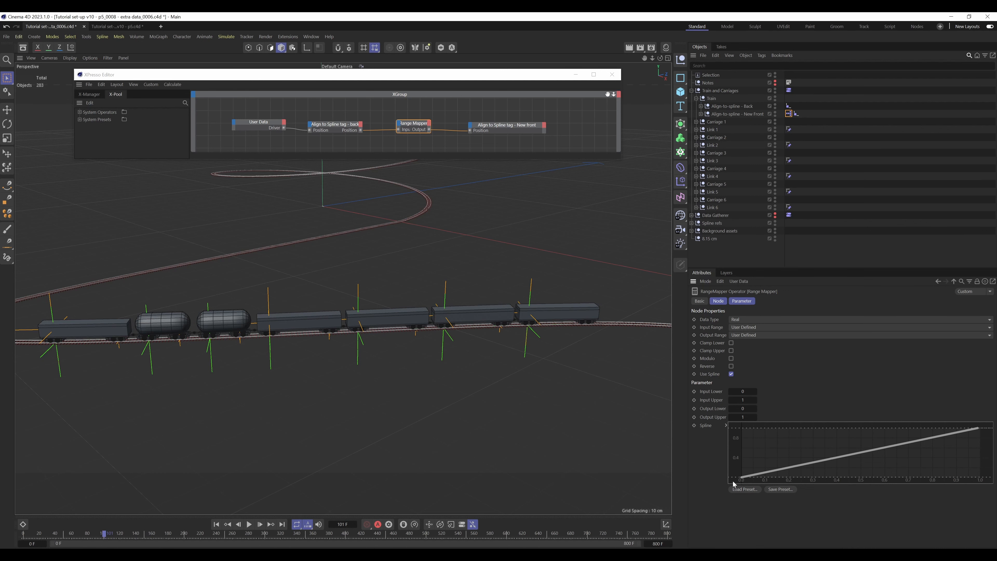
scroll(301, 305, down, 5)
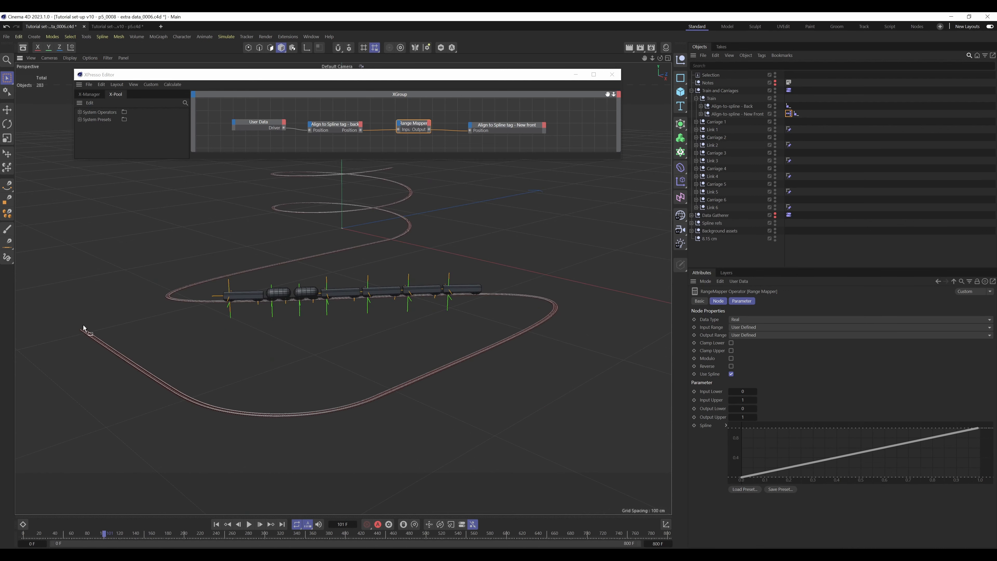
alt+middle_drag(101, 323, 125, 381)
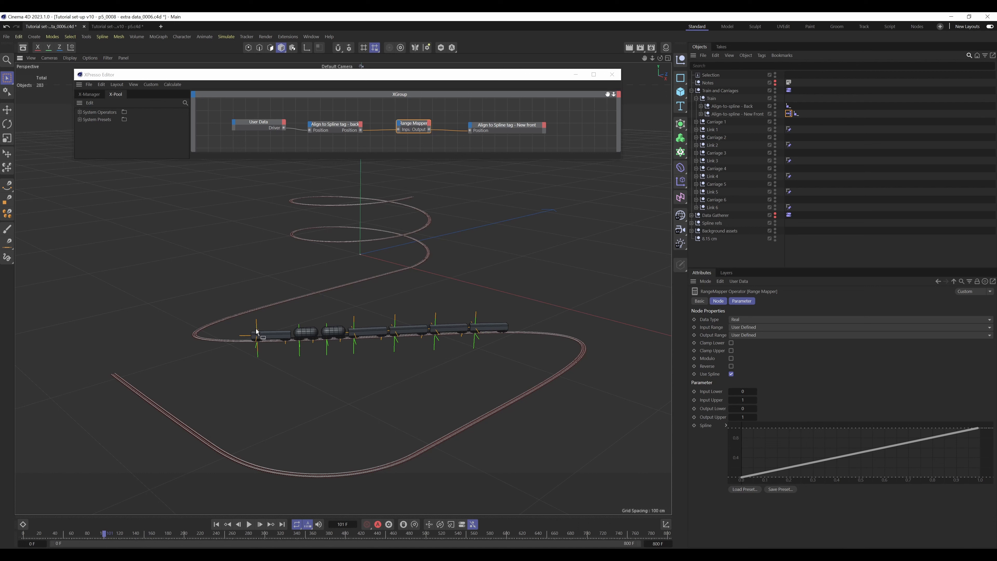
click(737, 425)
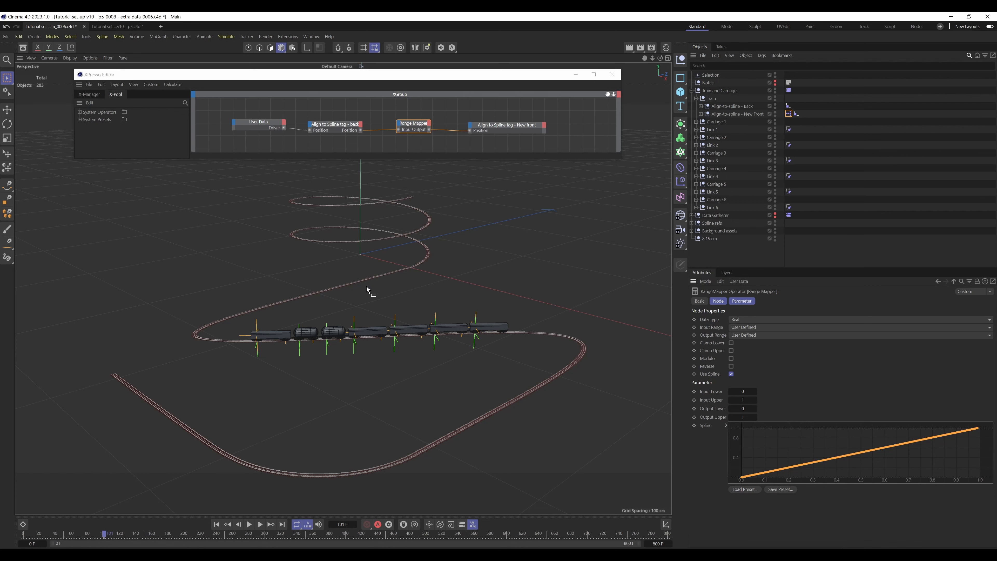
click(341, 125)
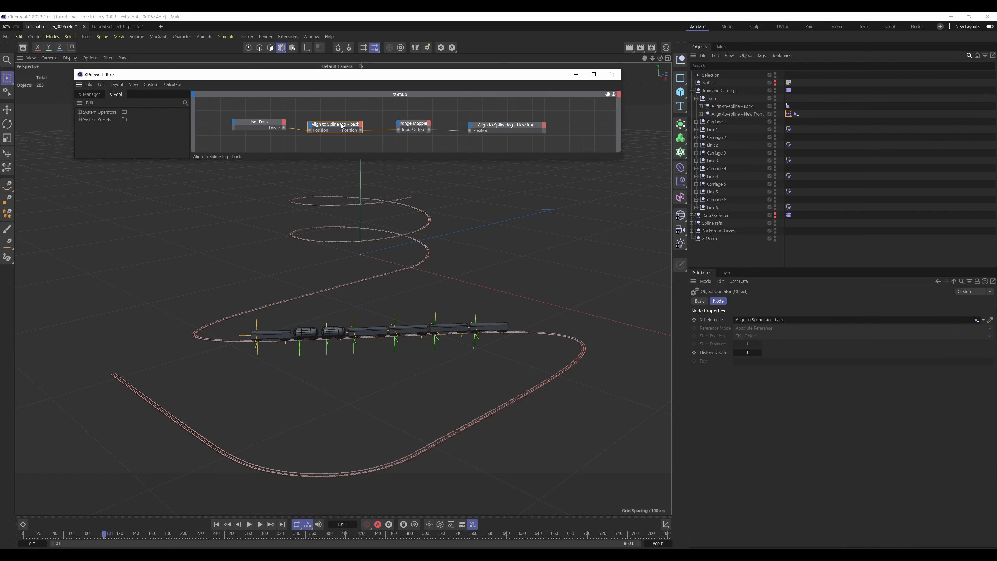
click(369, 116)
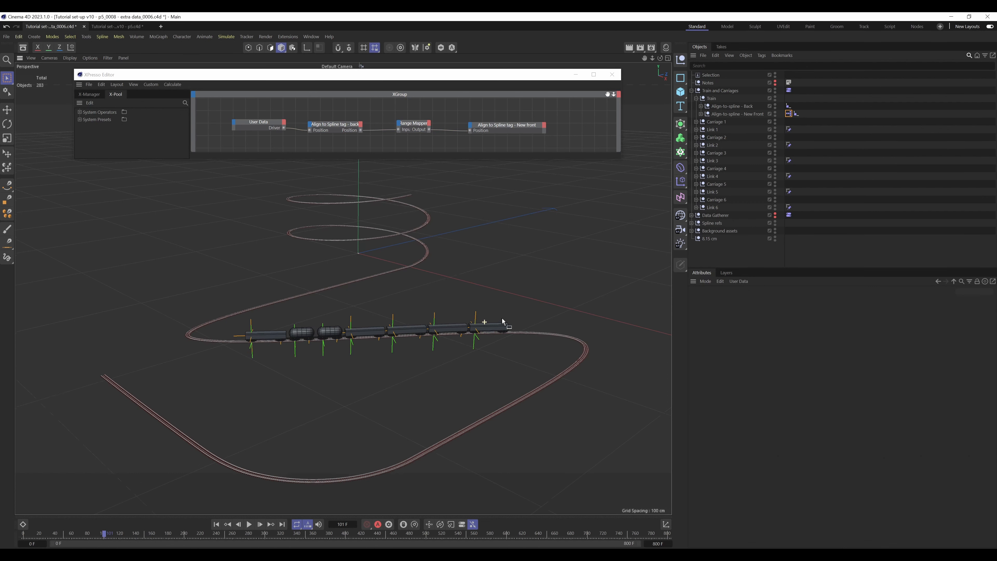
- Open the XPresso setup of Carriage 1's Align-to-spline - New Front null and show the settings of its first Range Mapper
scroll(485, 322, up, 8)
scroll(486, 341, down, 5)
scroll(479, 349, up, 4)
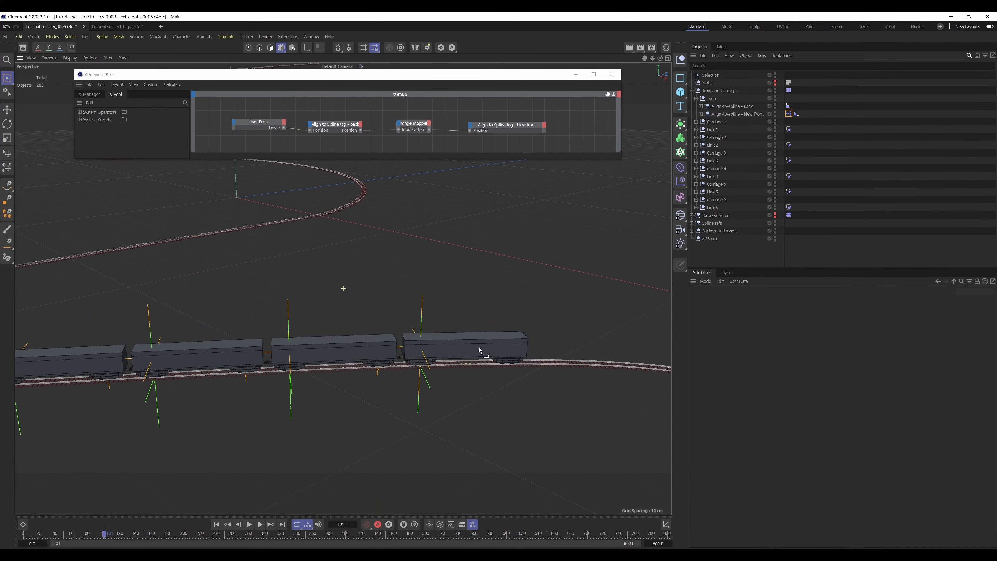
alt+drag(490, 343, 466, 363)
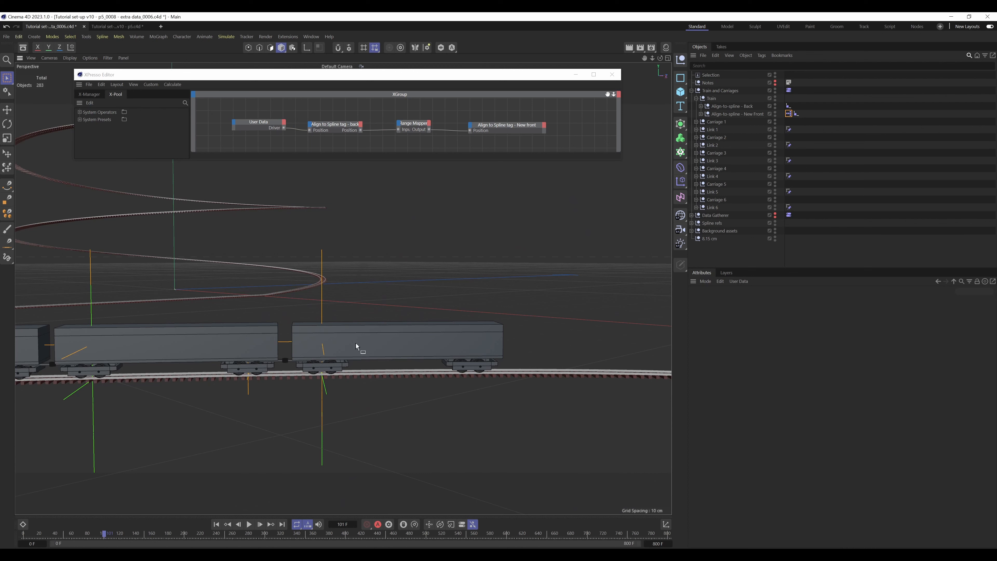
alt+drag(333, 371, 441, 377)
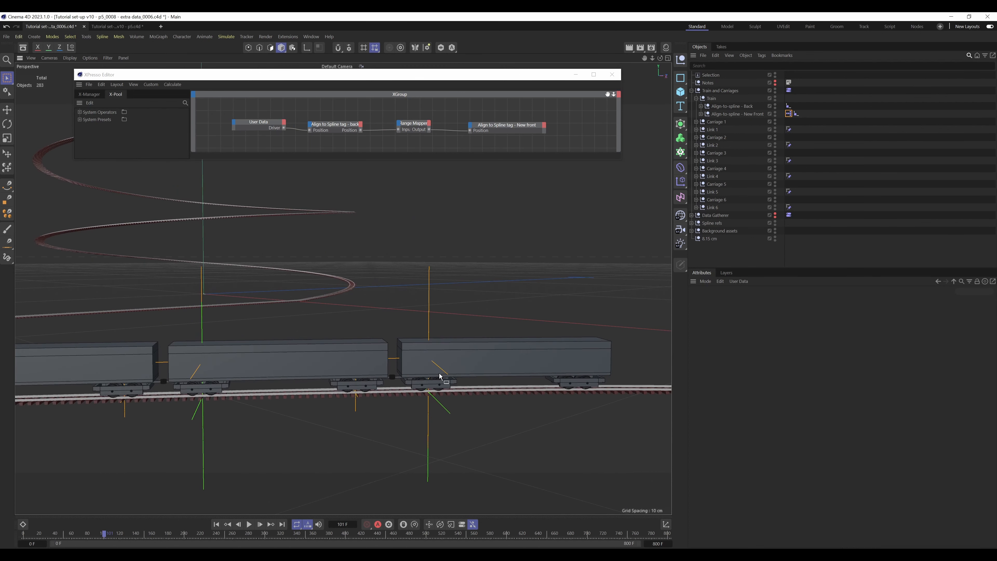
click(697, 122)
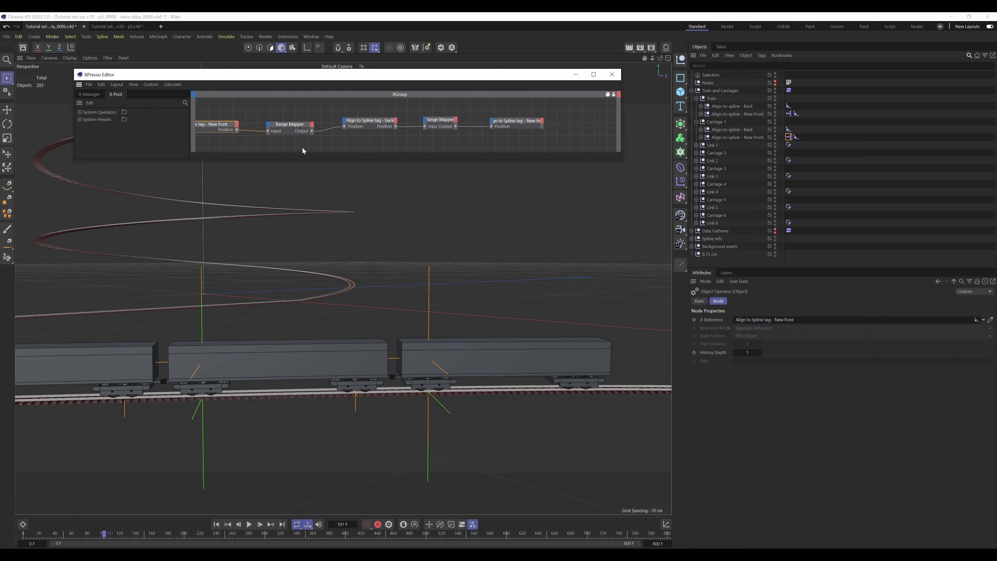
click(292, 124)
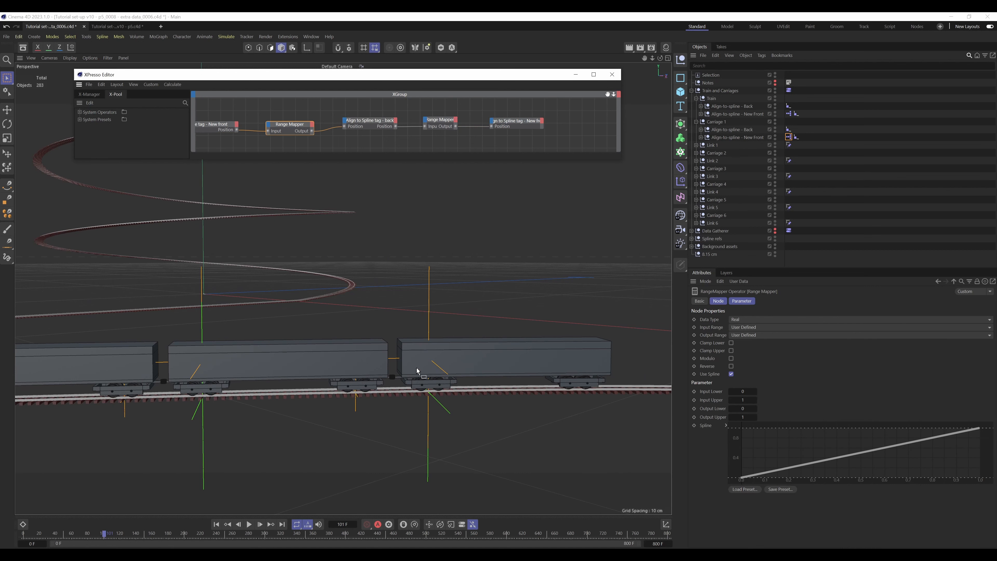
- Identify the two wheel cages on either side of the link between the train and Carriage 1, and clear the selection
click(437, 388)
click(339, 387)
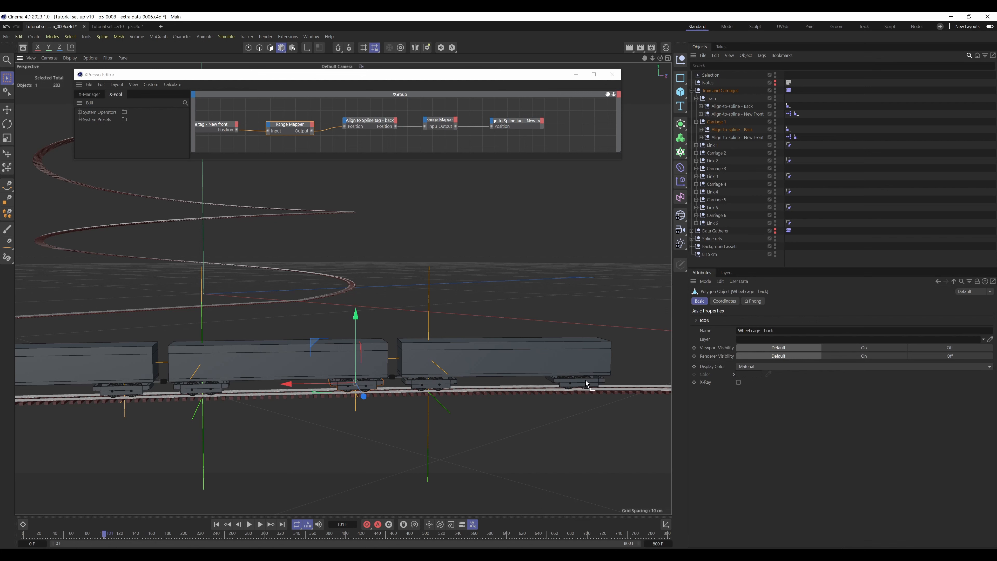
click(780, 244)
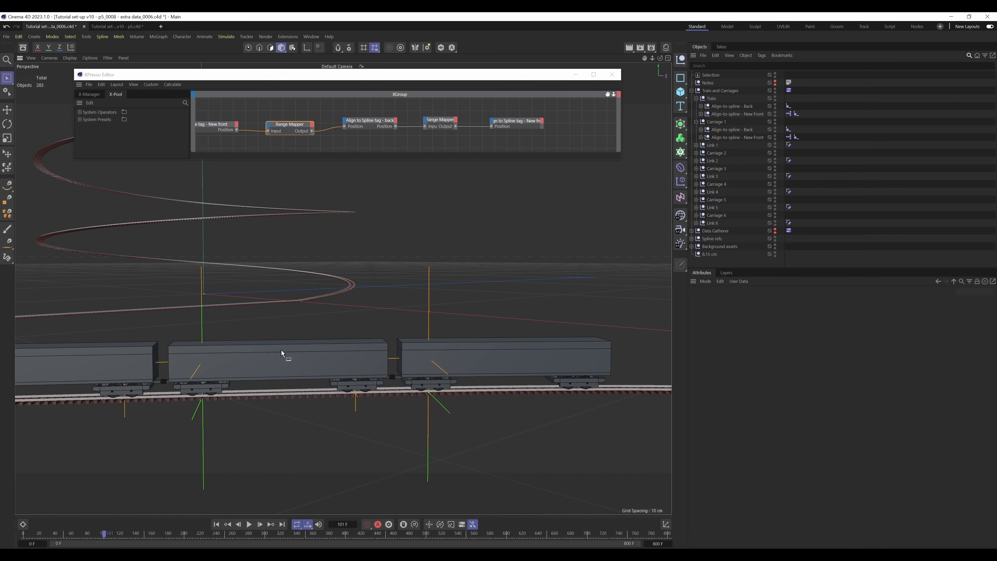
- Examine the wheel-cage spacing between carriages along the whole train and show the settings of Carriage 1's second Range Mapper
alt+middle_drag(281, 350, 499, 374)
alt+right_drag(499, 374, 396, 382)
alt+middle_drag(205, 382, 479, 365)
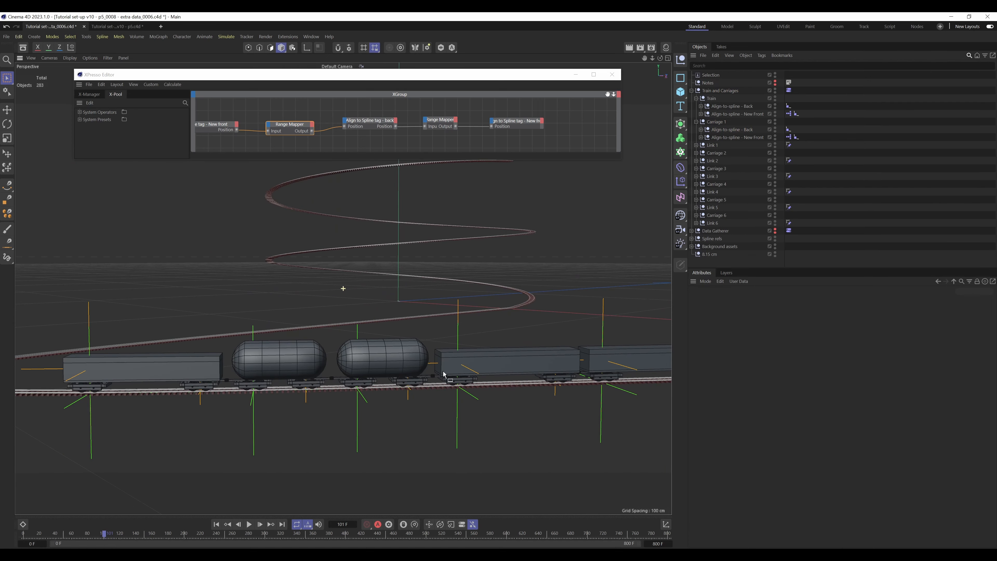
alt+right_drag(398, 372, 411, 346)
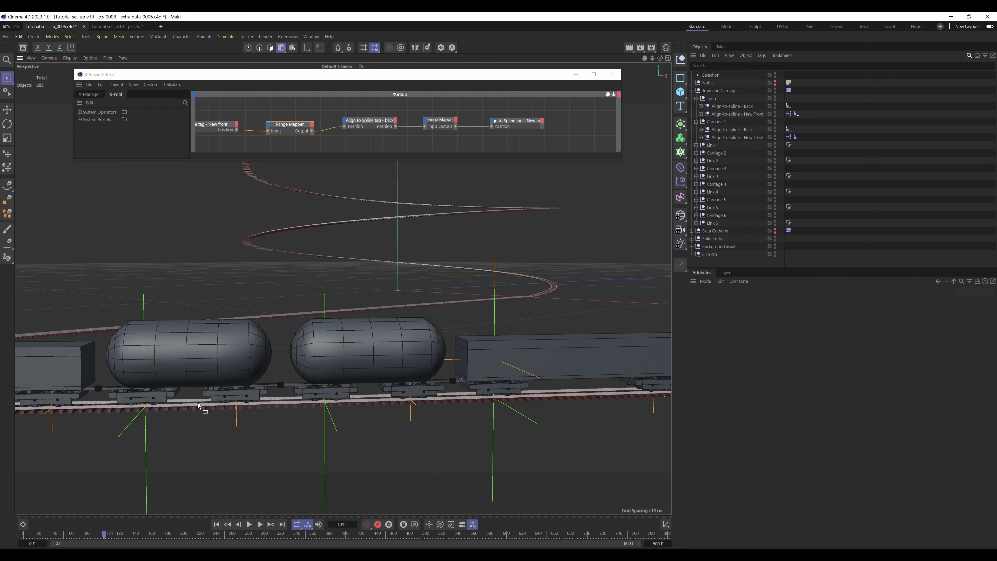
alt+right_drag(412, 362, 335, 371)
alt+drag(236, 366, 302, 365)
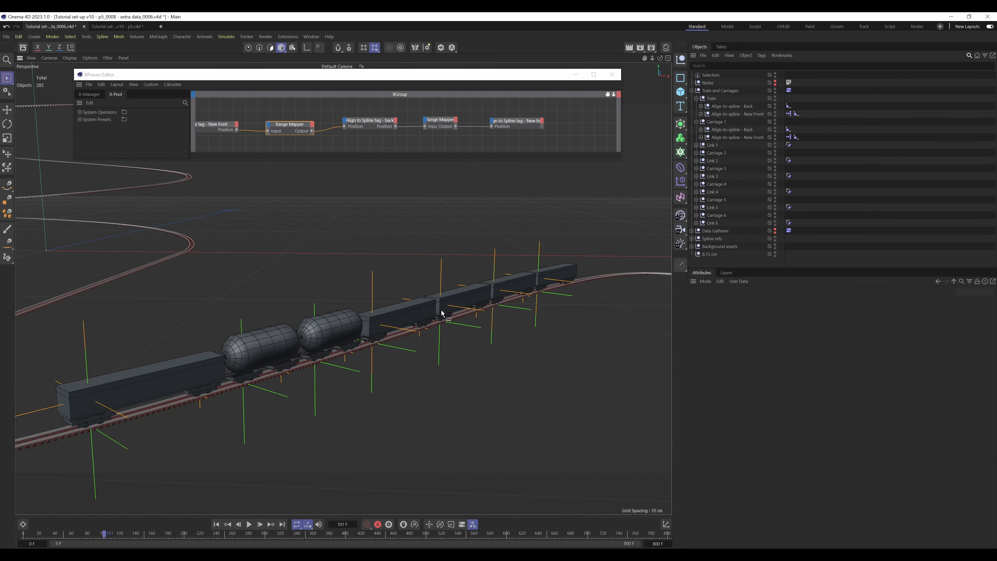
alt+drag(471, 298, 432, 307)
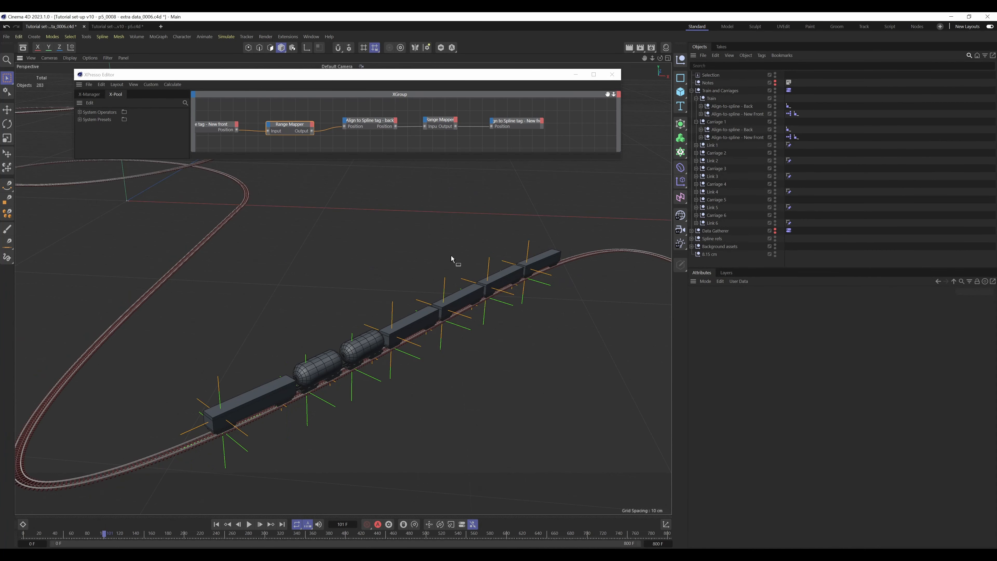
click(440, 120)
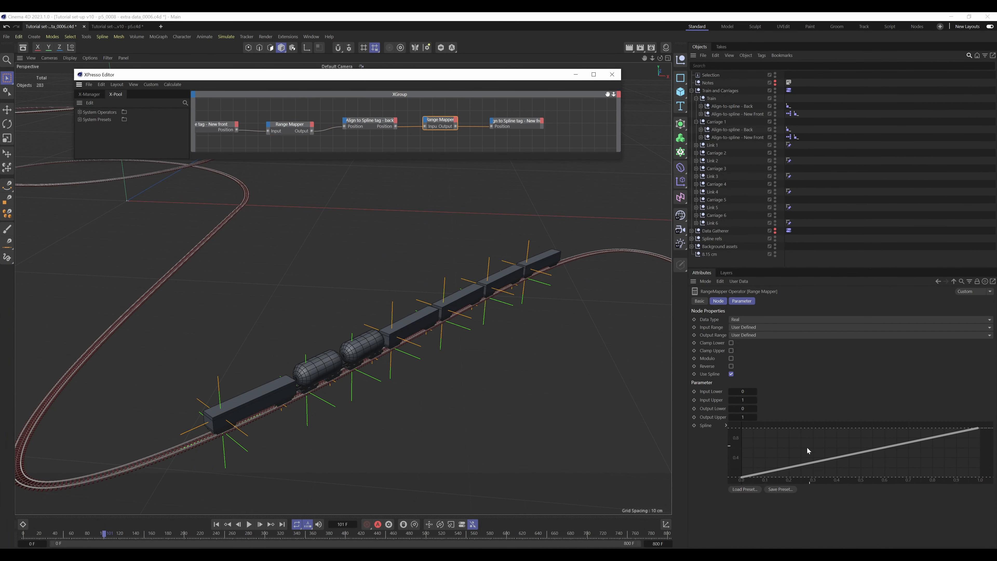
- Close the XPresso Editor and collapse the Train and Carriage 1 groups
click(612, 75)
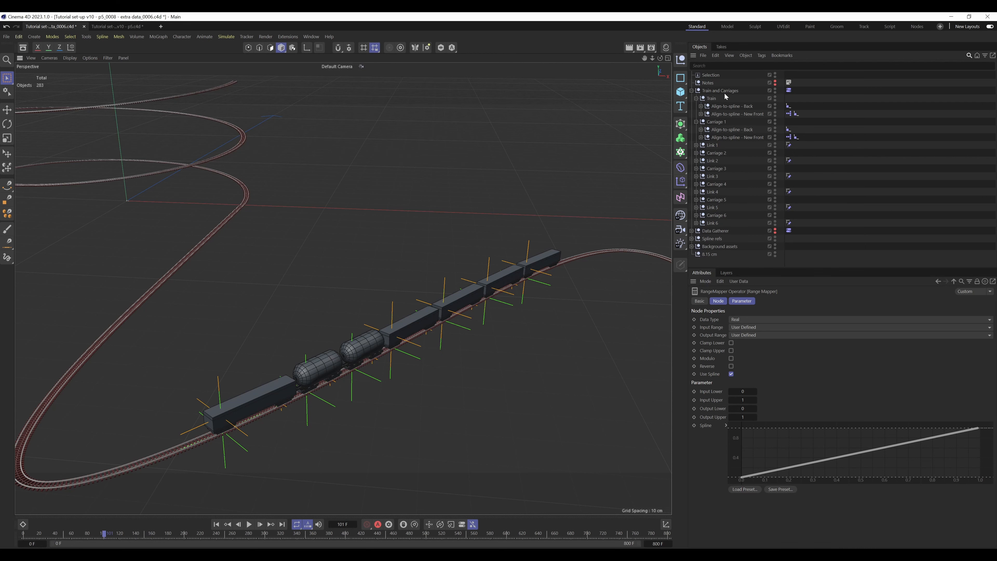
click(695, 98)
click(695, 106)
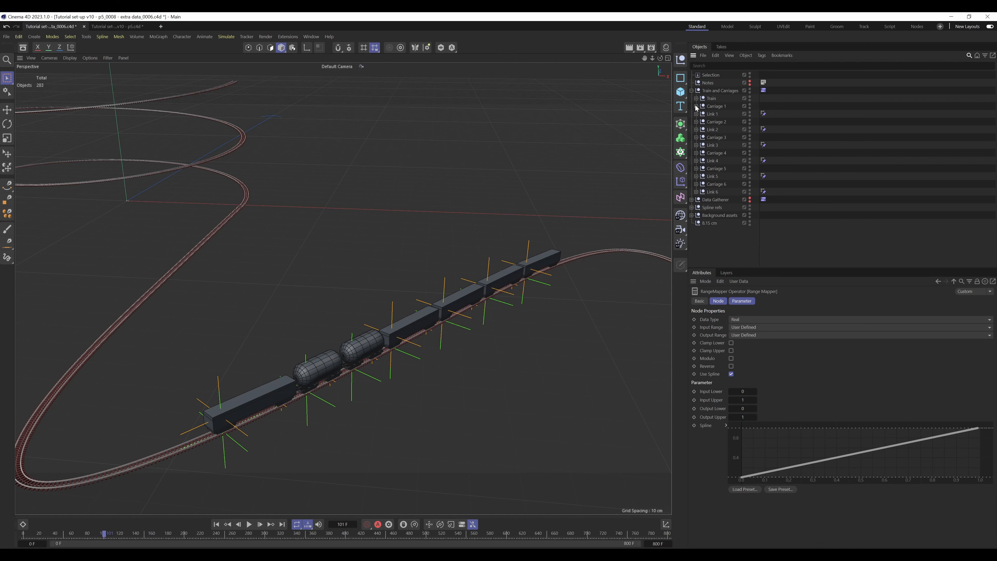
- Hide and collapse the Train and Carriages group, and make the Data Gatherer visible instead
click(750, 90)
click(692, 91)
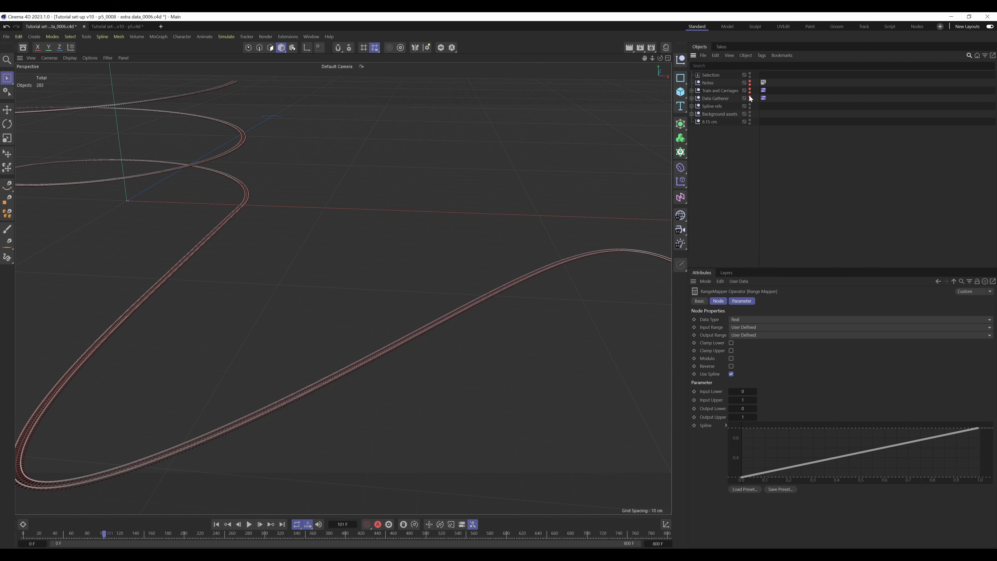
alt+right_drag(442, 263, 375, 312)
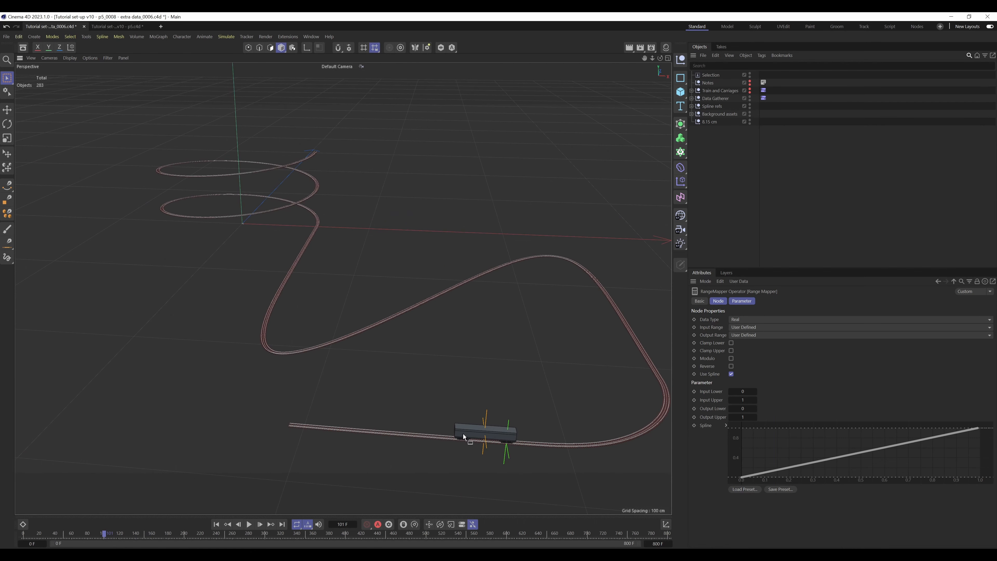
- Go to frame 0 and inspect the Data Gatherer carriage and its wheel cages at the start of the track
drag(92, 537, 1, 529)
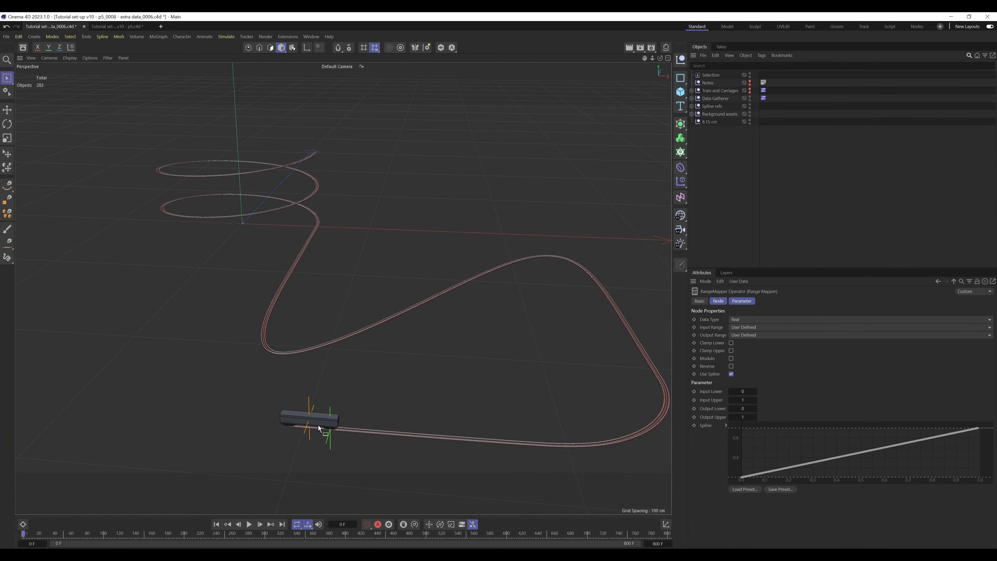
scroll(320, 428, up, 10)
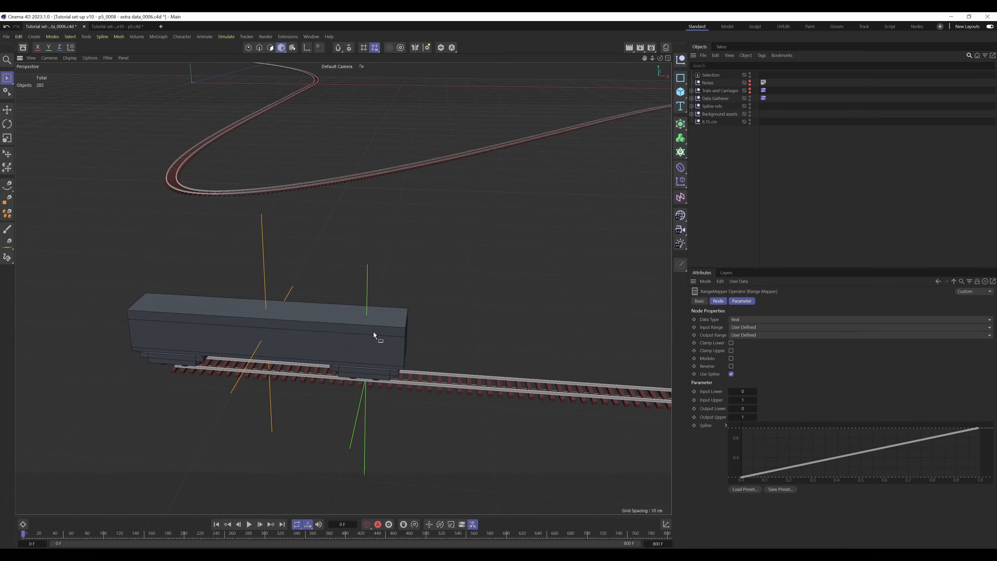
alt+drag(373, 332, 294, 291)
alt+drag(323, 368, 351, 371)
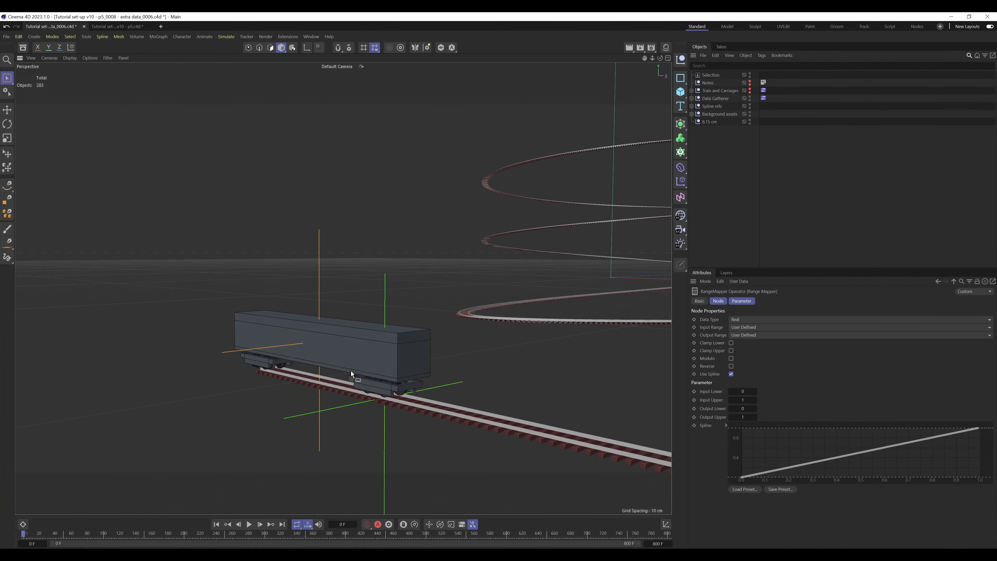
alt+right_drag(388, 363, 431, 340)
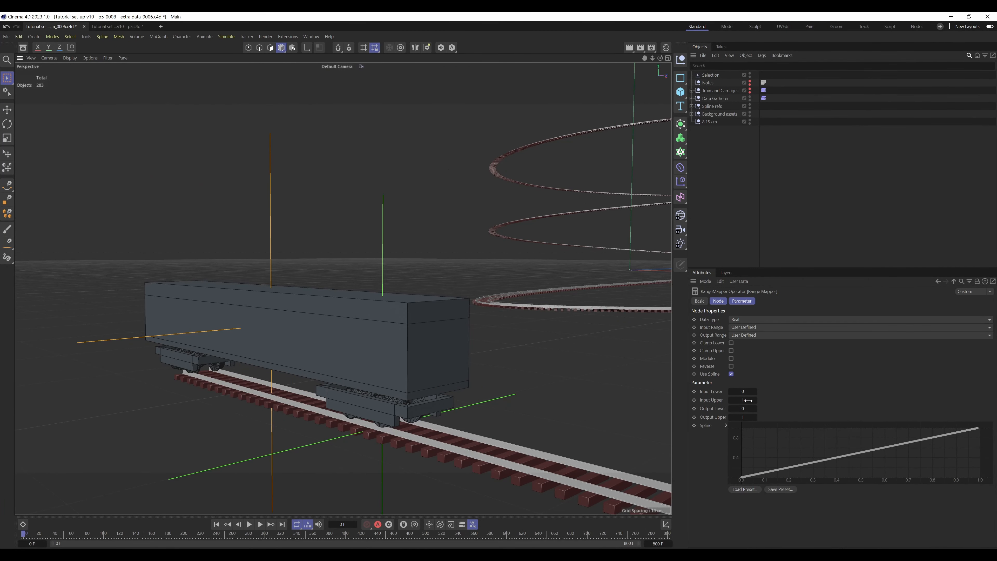
- Select the Data Gatherer null and review its Capture Data settings alongside the carriage
click(721, 99)
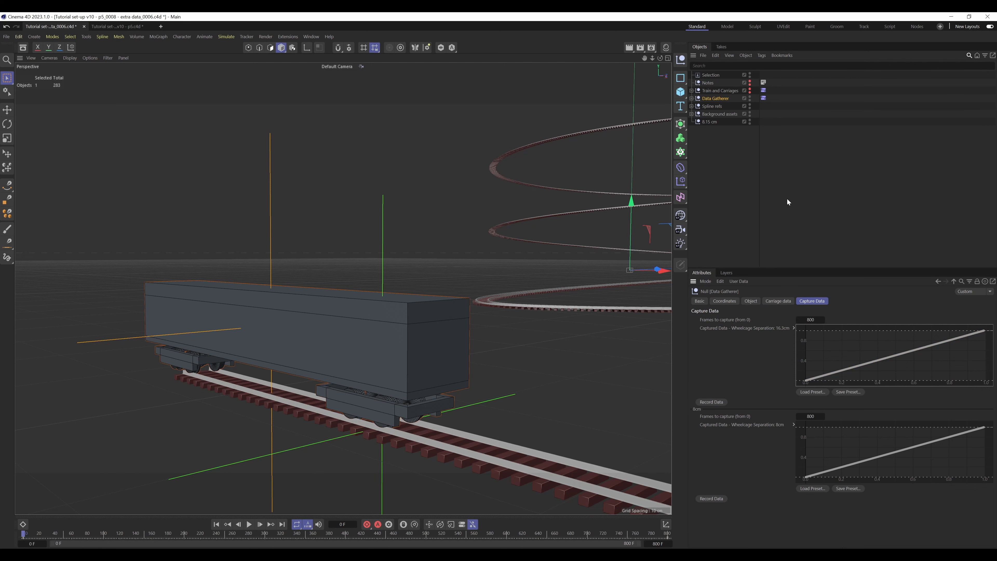
alt+middle_drag(368, 323, 385, 320)
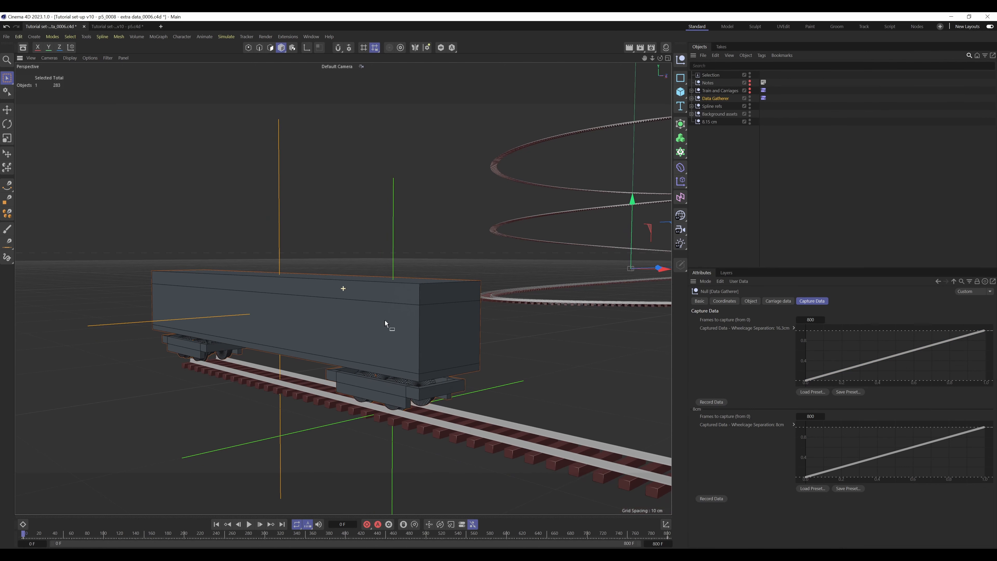
alt+drag(385, 321, 366, 292)
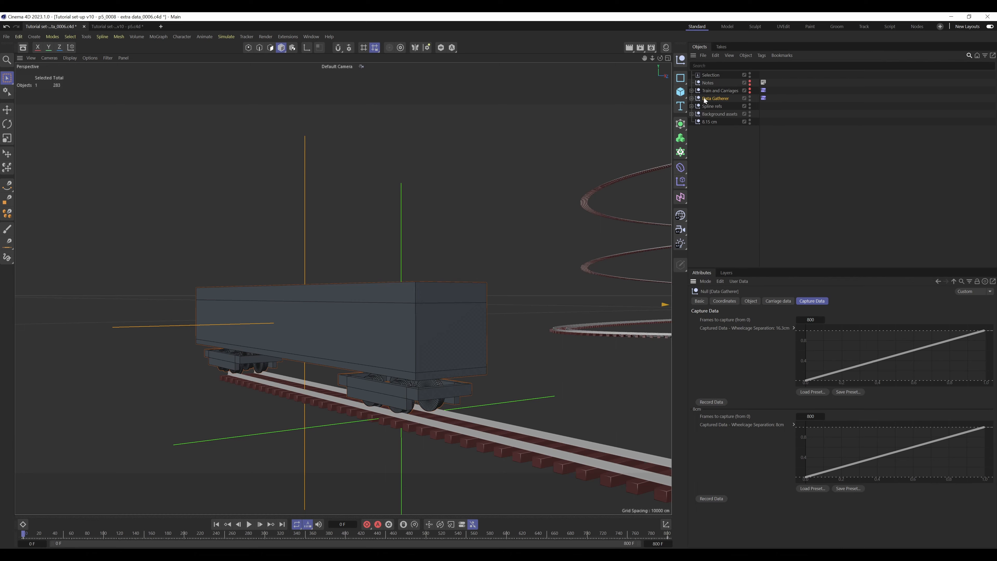
- Expand the Data Gatherer, open the Python tag script on its Align-to-spline - New Front null and read through both button sections
click(691, 98)
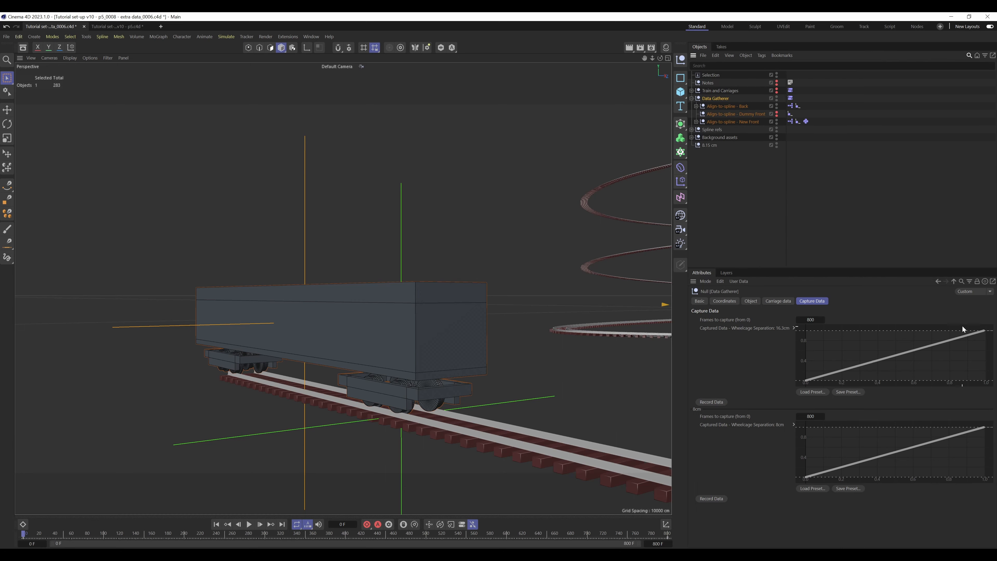
double_click(806, 122)
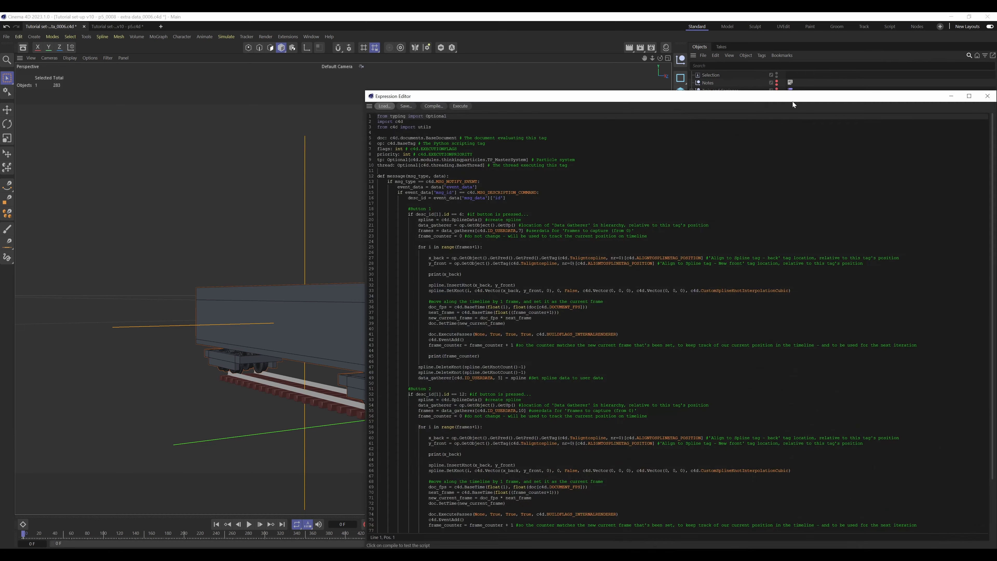
drag(792, 101, 469, 69)
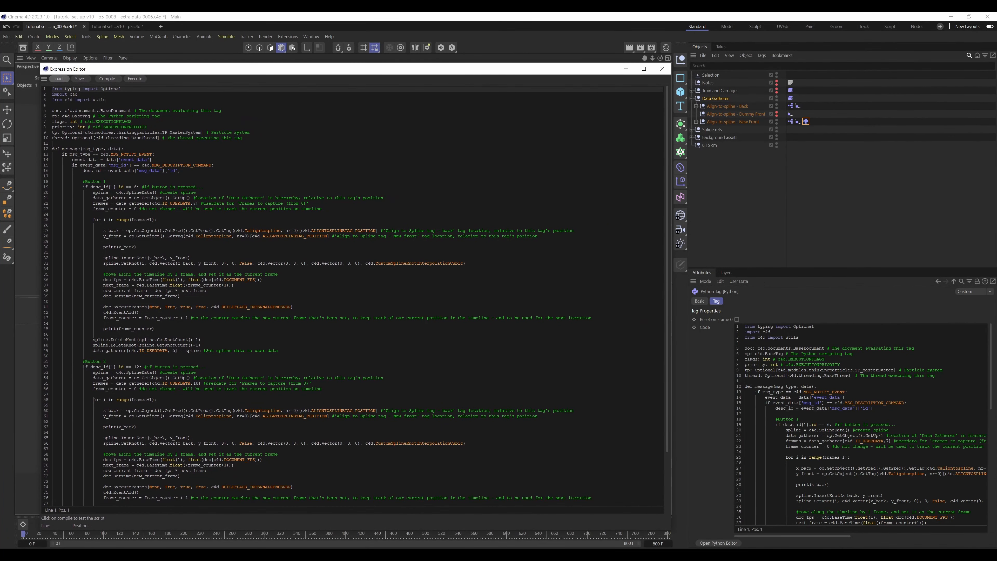
scroll(353, 298, down, 4)
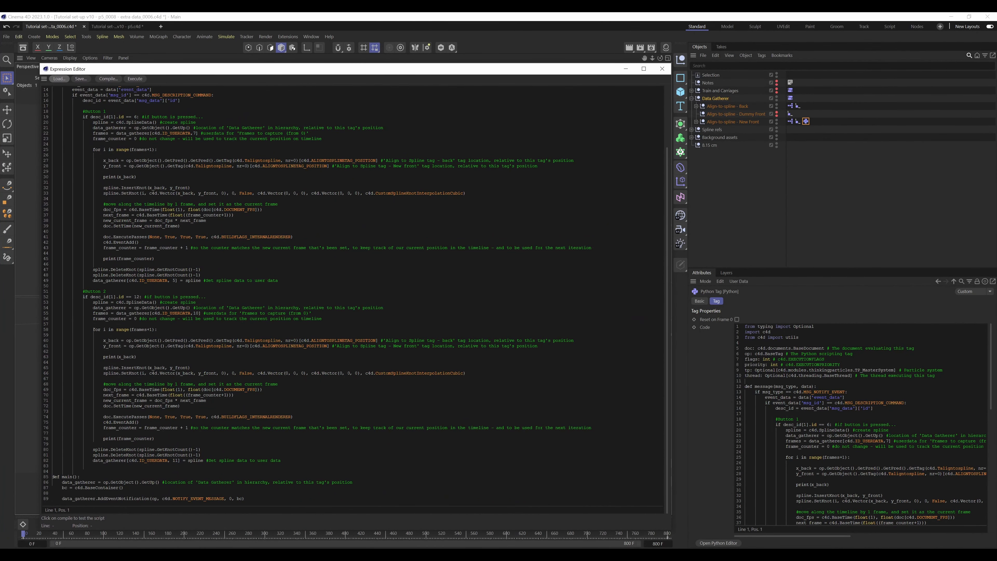
scroll(353, 298, up, 4)
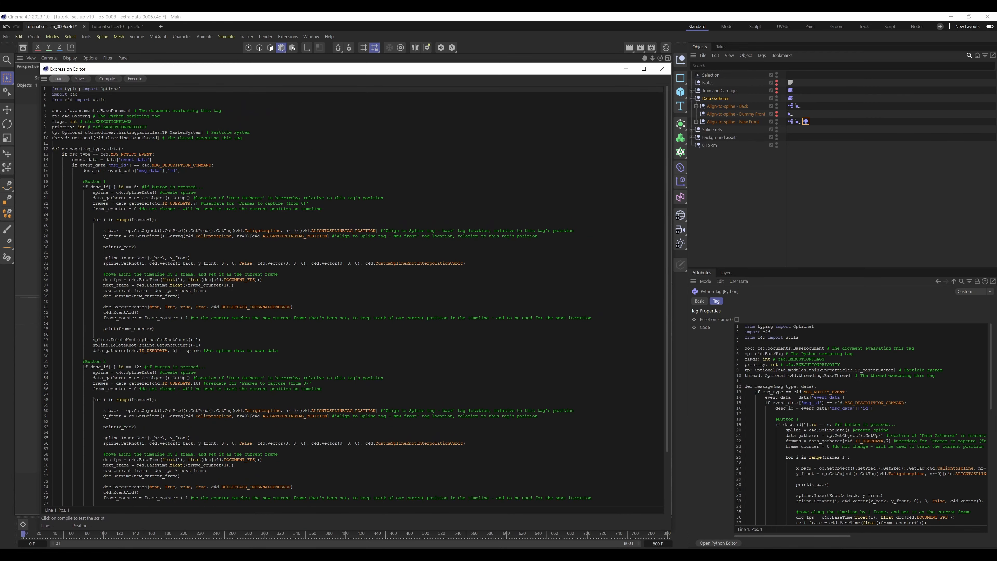
scroll(354, 299, down, 4)
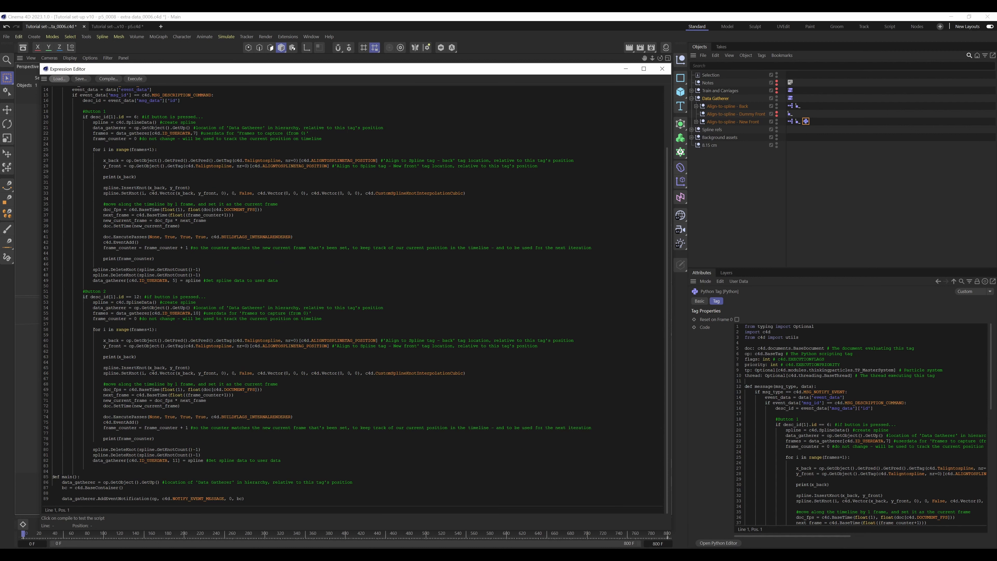
- Read through the Data Gatherer's Python script once more and close the script editor
scroll(354, 299, up, 4)
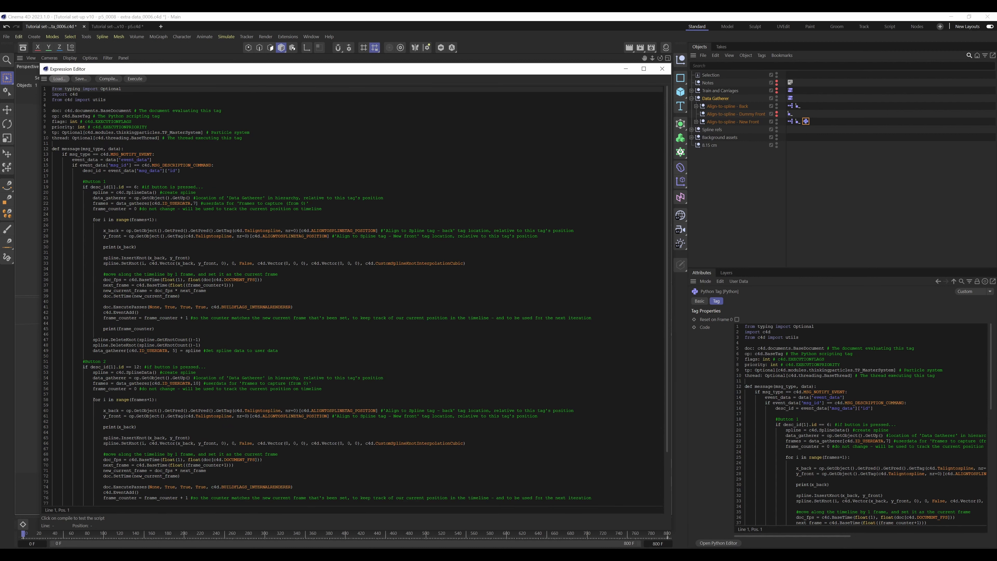
scroll(353, 299, down, 4)
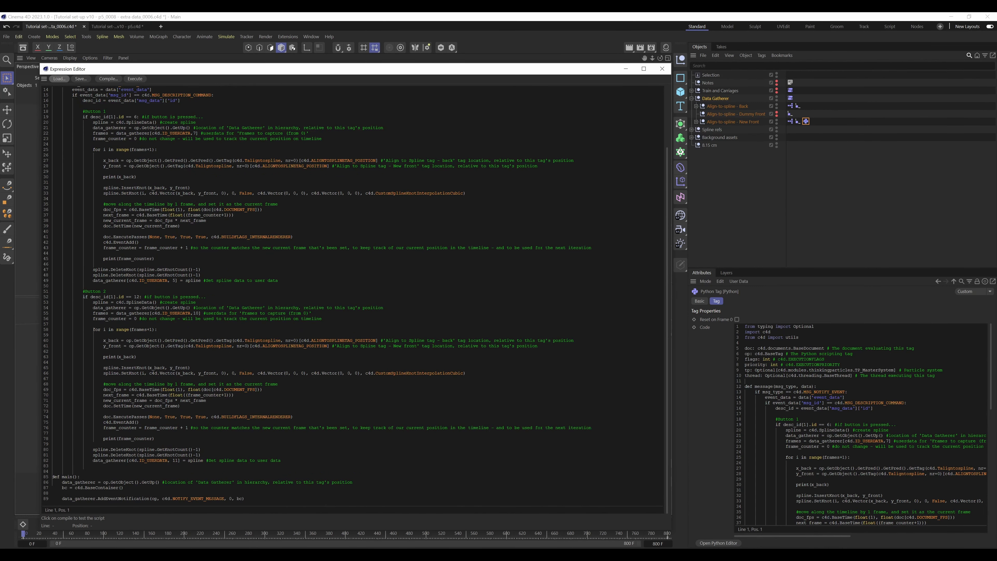
scroll(353, 298, up, 4)
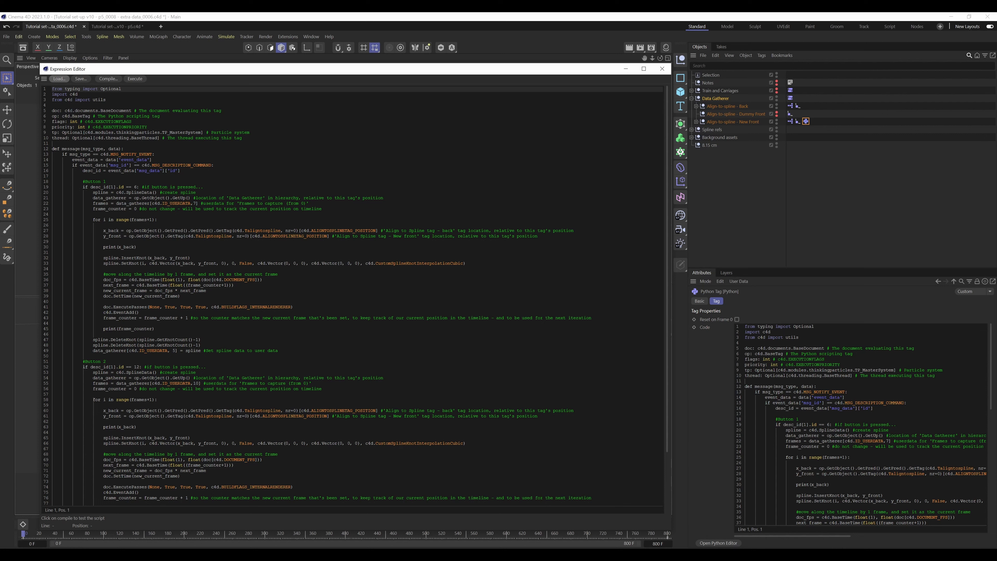
click(662, 69)
click(840, 199)
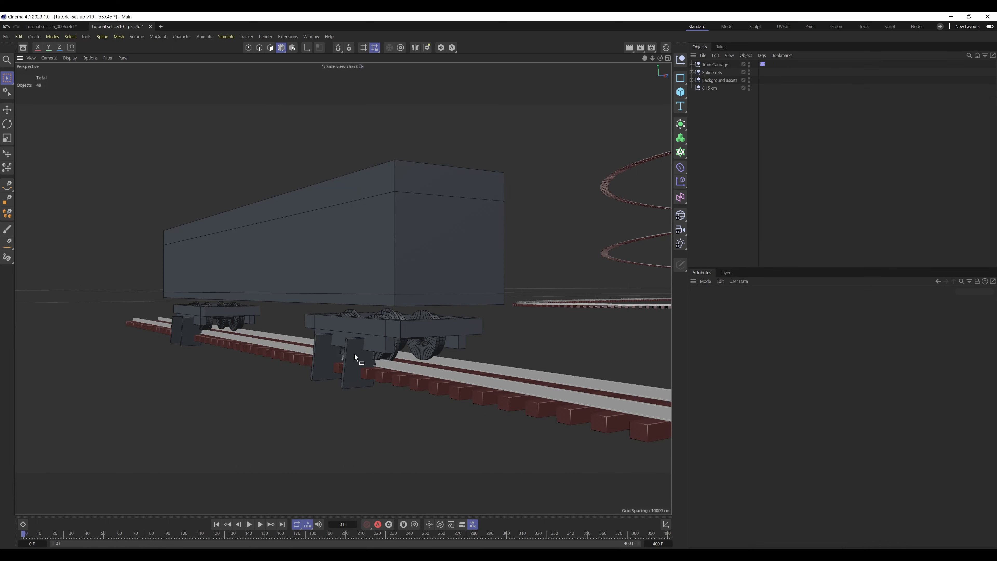
- In the p5 project, delete the four upright cubes standing beside the carriage's front and back wheel cages
click(354, 354)
shift+click(321, 351)
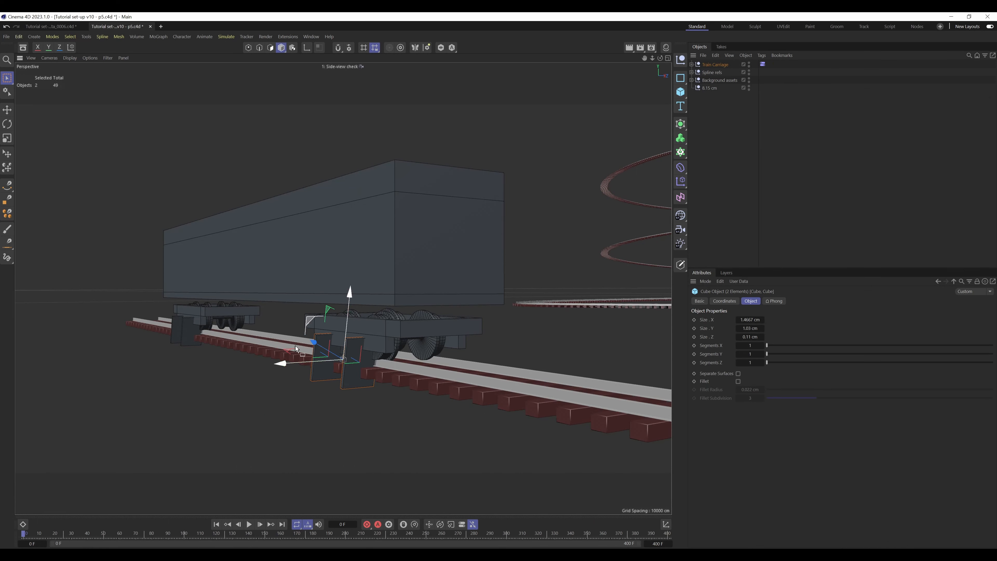
shift+click(187, 328)
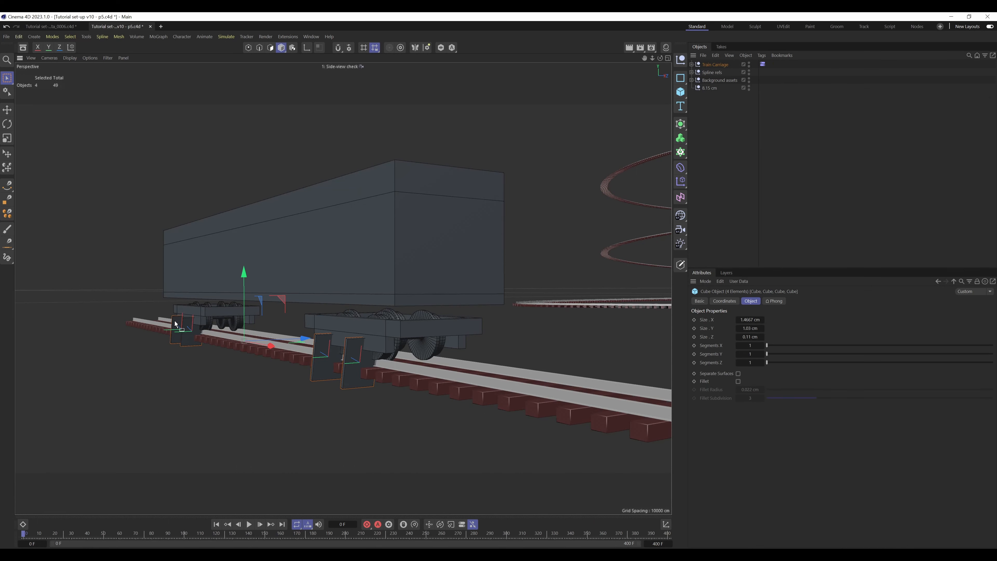
key(Delete)
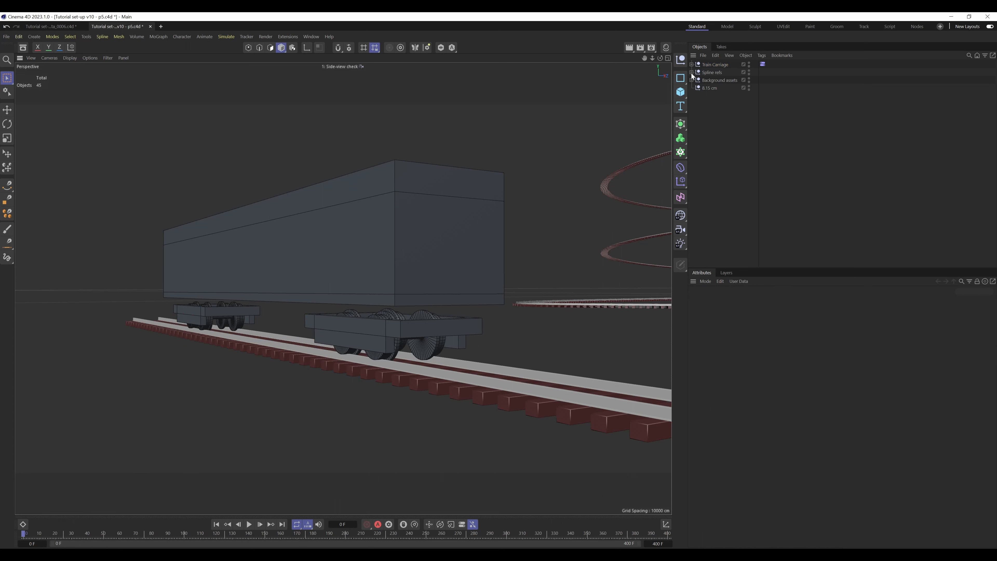
- Add a null object and name it Train and Carriages
click(681, 59)
double_click(708, 64)
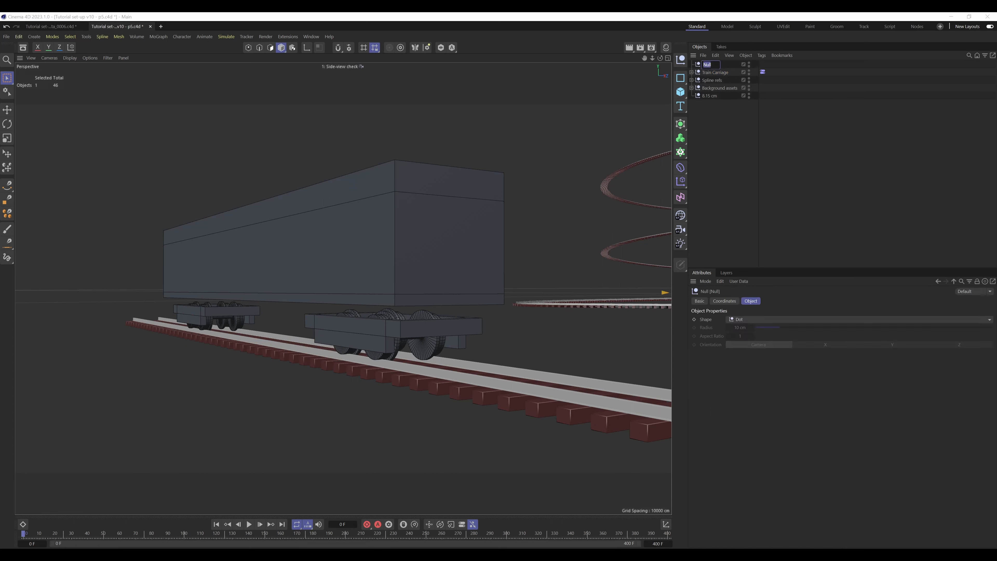
text(Train)
text( and Car)
text(riages)
key(Return)
click(781, 113)
- Add a User Data tag to the Train and Carriages null
click(724, 67)
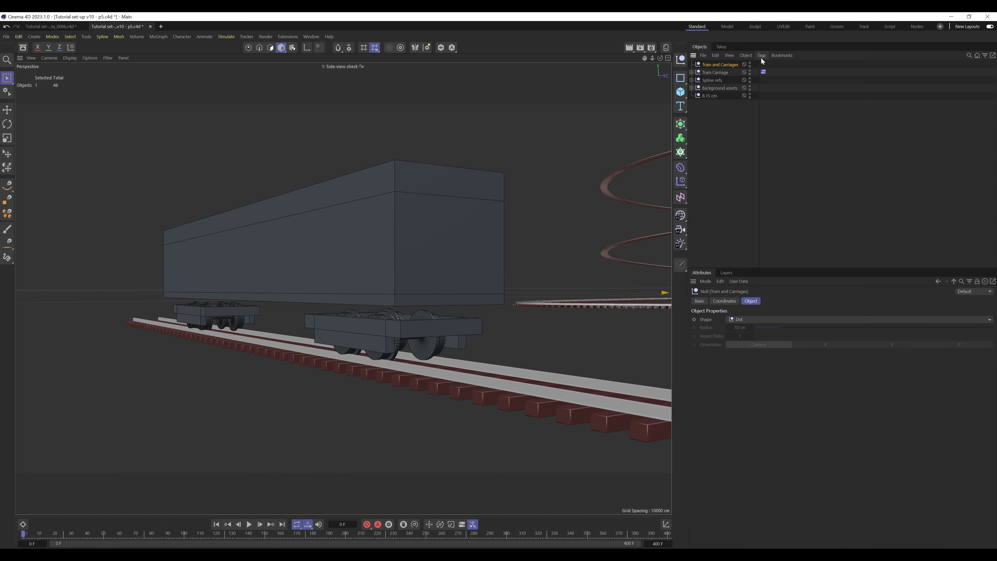
click(762, 55)
mouse_move(789, 124)
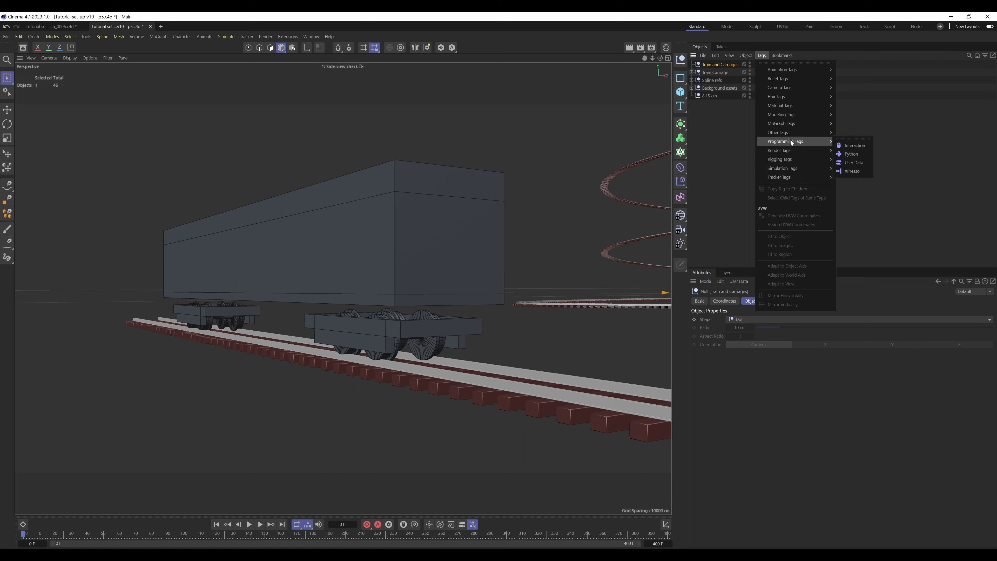
click(849, 163)
- Add a percent float named Driver to the new User Data tag, with its minimum and maximum limits turned off
click(738, 281)
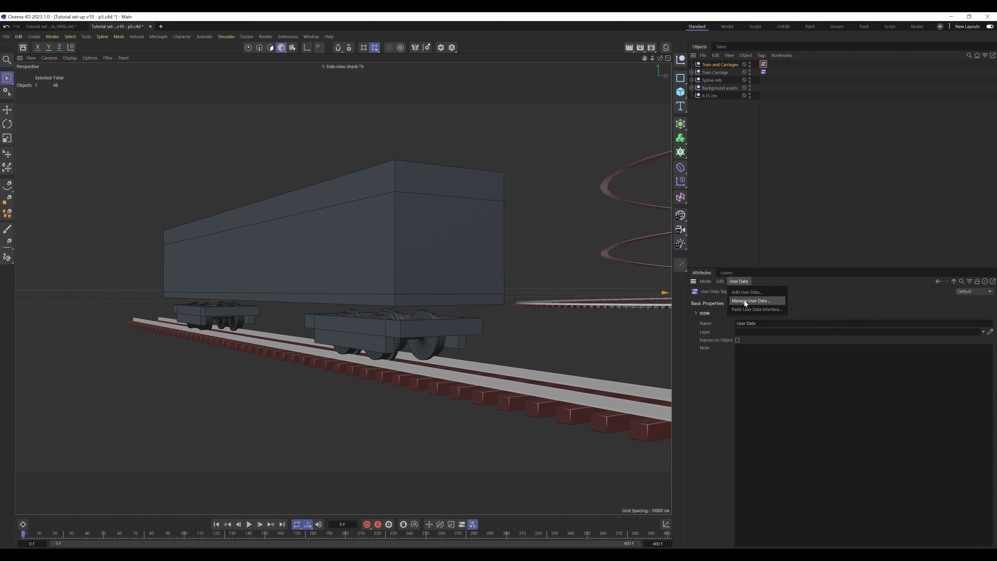
click(745, 302)
drag(651, 191, 452, 109)
click(346, 120)
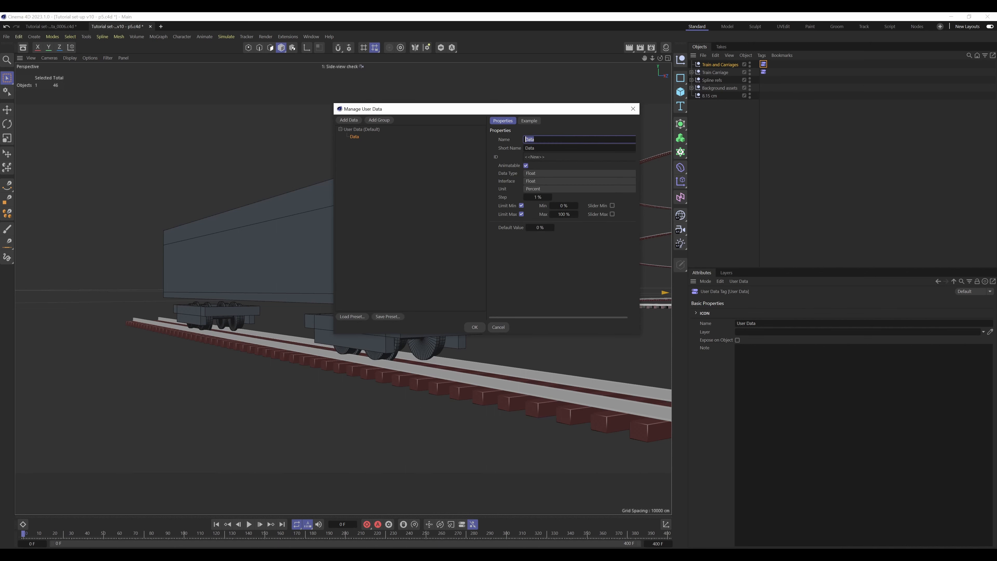
text(Driver)
click(522, 206)
click(523, 214)
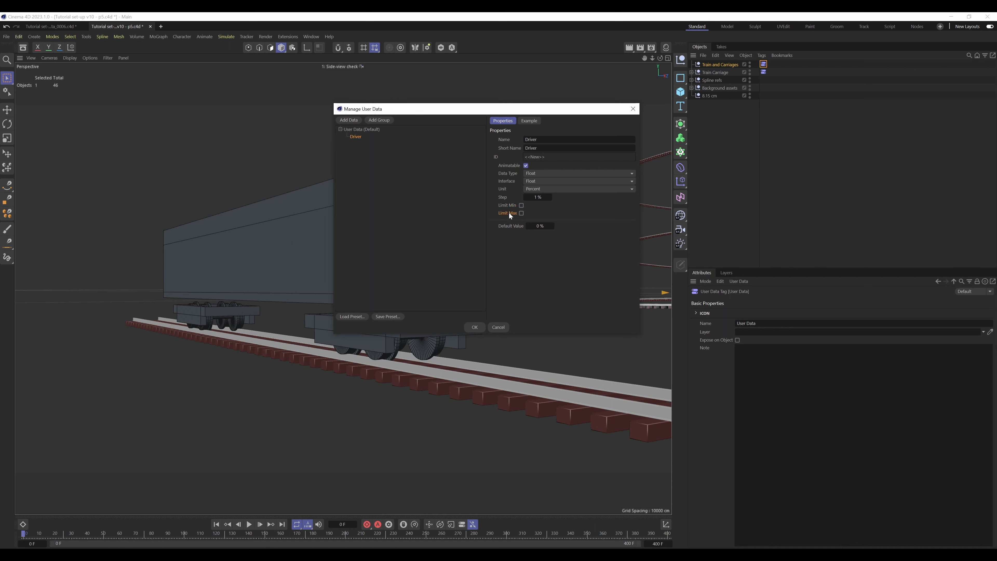
click(509, 205)
click(475, 327)
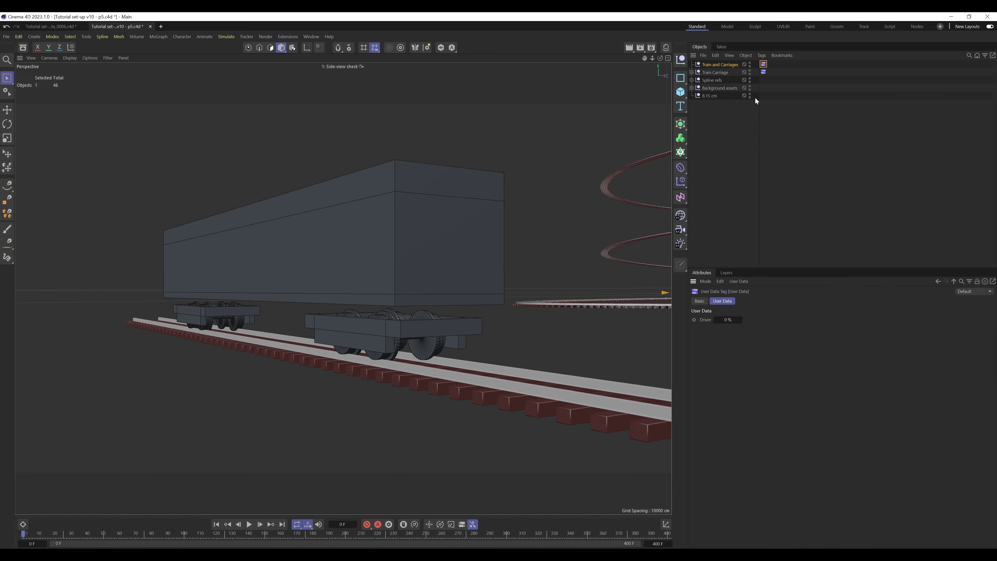
- Duplicate the Train Carriage hierarchy and rename the copy as Train
click(715, 73)
key(ctrl+c)
key(ctrl+v)
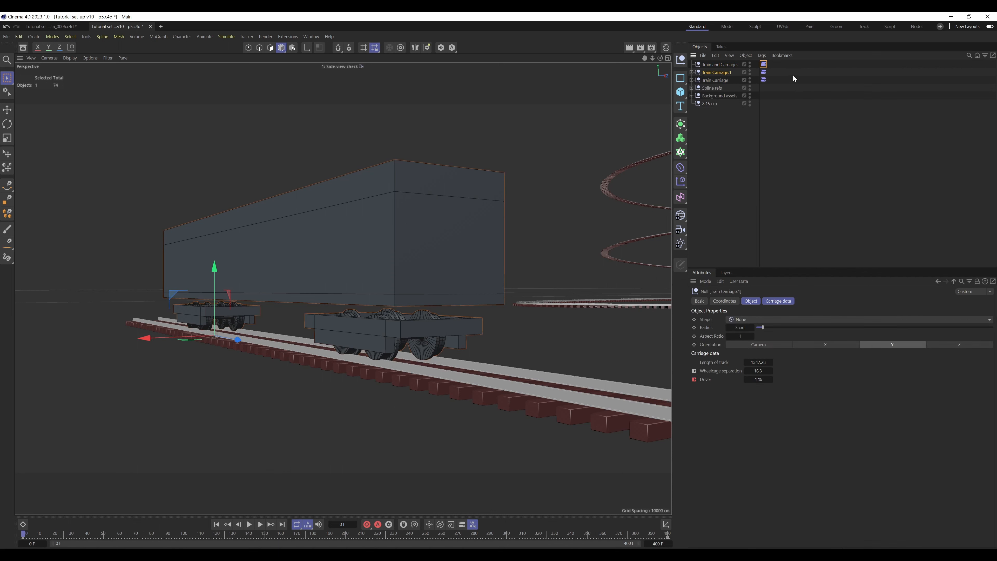
double_click(724, 72)
text(Train)
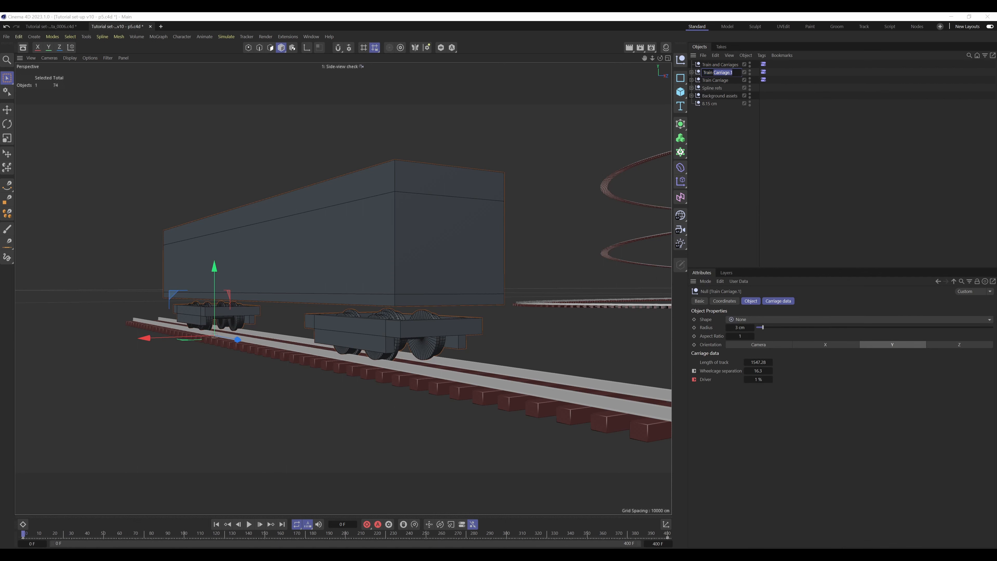
key(Return)
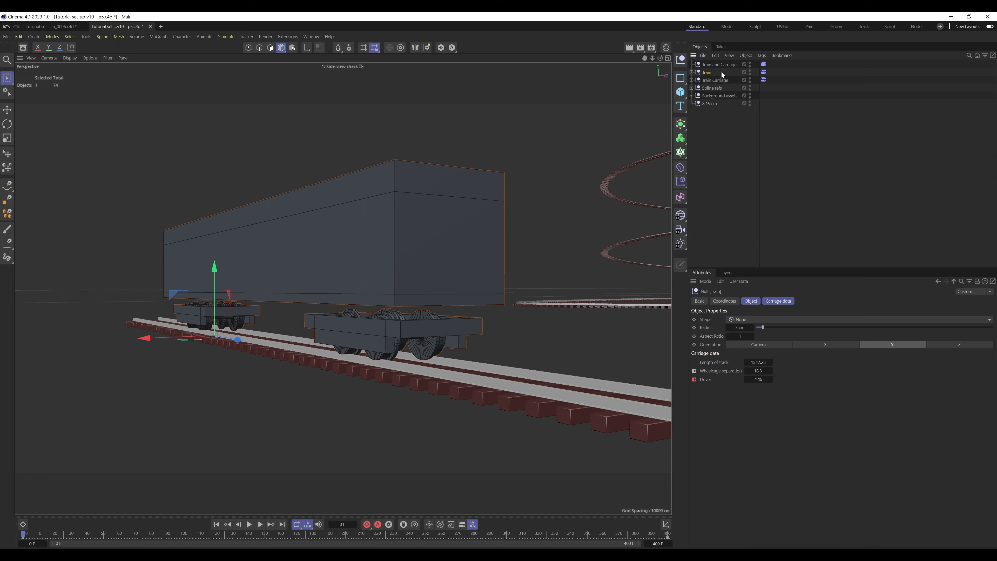
- Expand the Train null and delete its User Data tag holding the front wheelcage manual correction
click(691, 72)
click(790, 72)
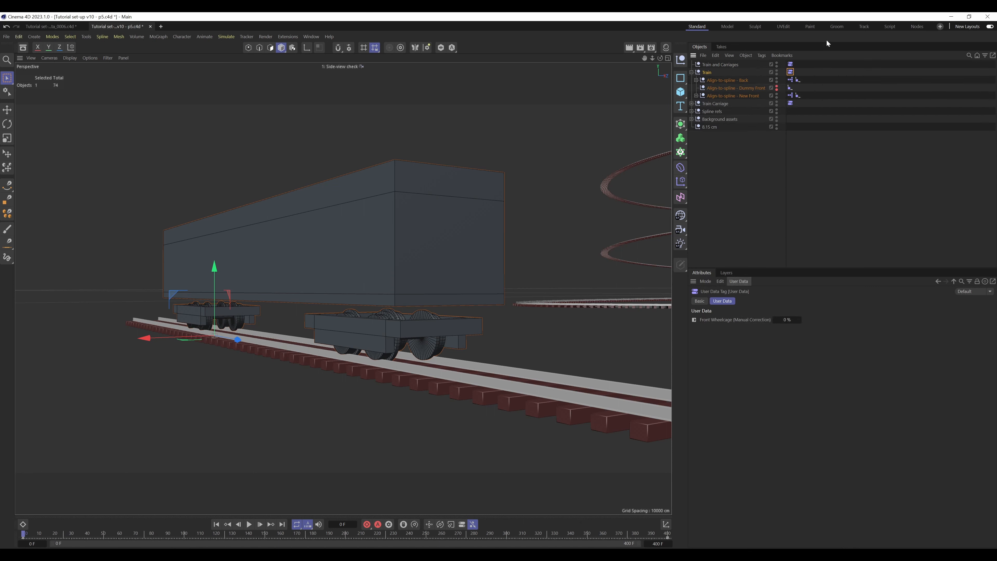
click(793, 76)
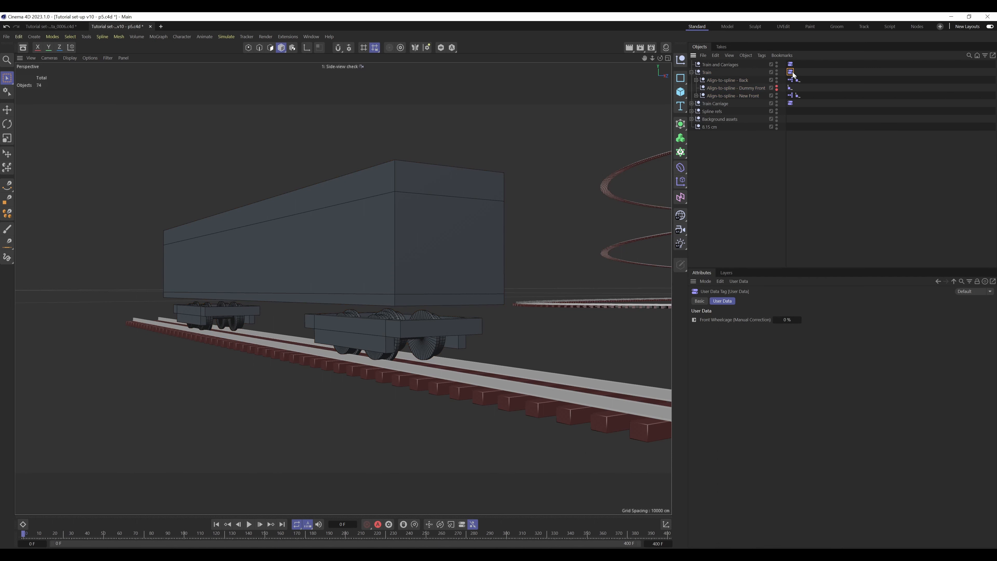
- Delete the animation track from the Train null's Driver parameter in its Carriage data
click(721, 73)
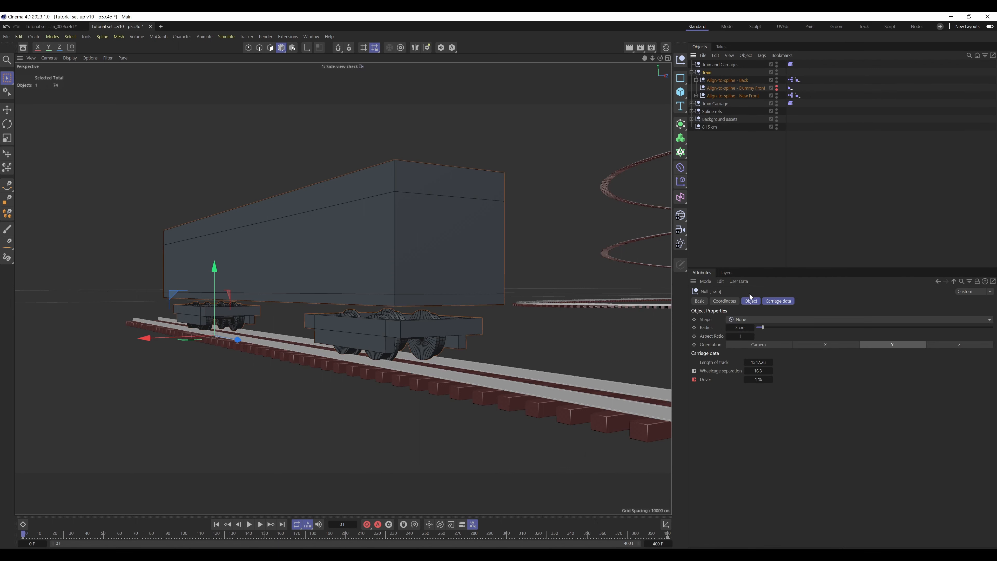
shift+click(750, 300)
right_click(706, 336)
mouse_move(740, 355)
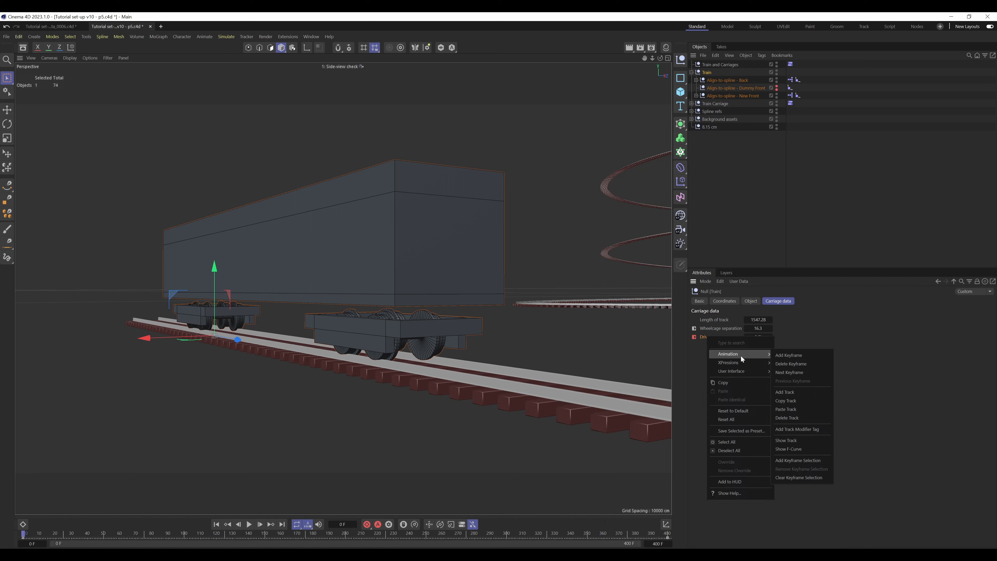
click(793, 417)
- Remove the whole Carriage data group from the Train null's user data
click(739, 282)
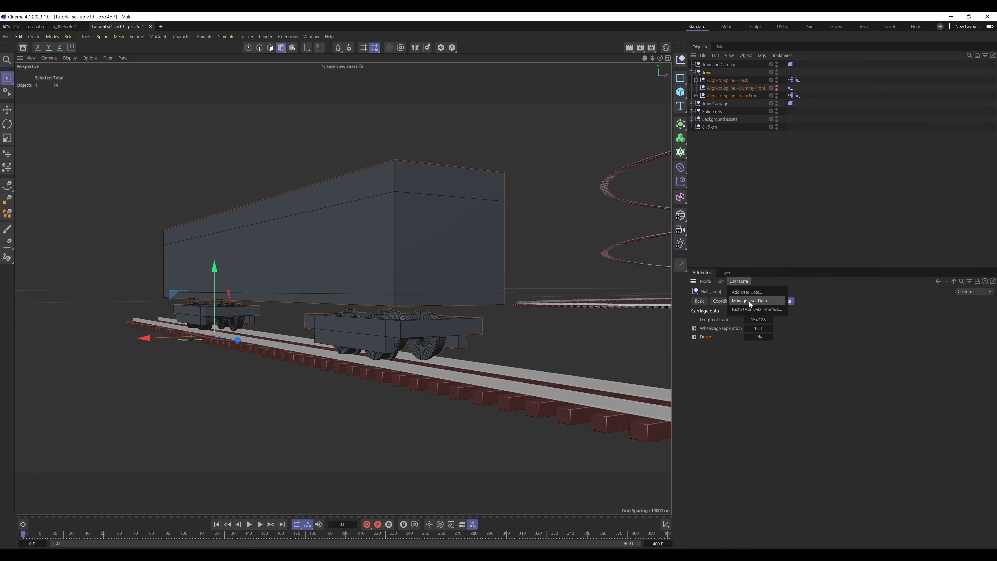
click(749, 301)
click(556, 218)
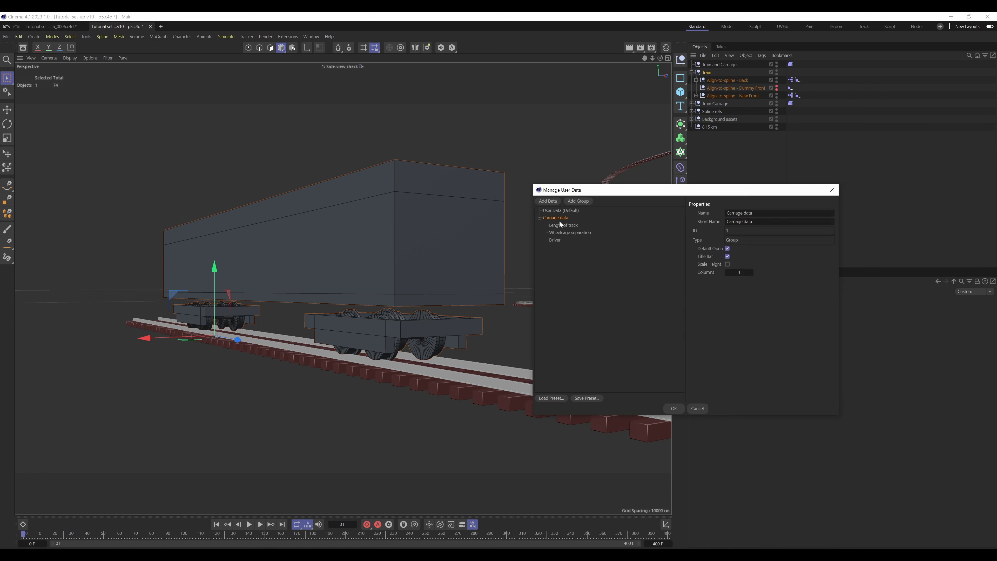
right_click(560, 218)
click(573, 245)
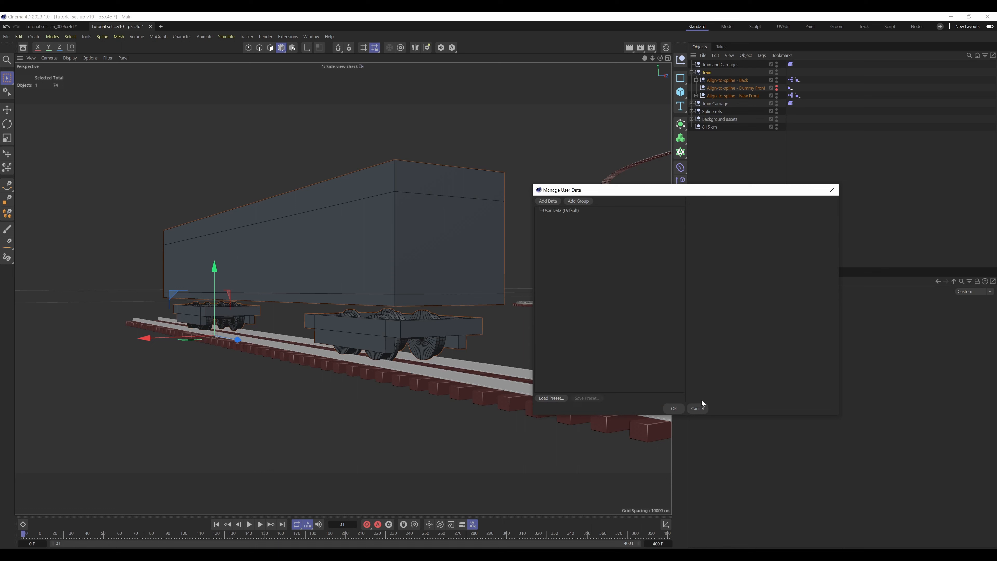
click(676, 409)
- Delete Train's Align-to-spline - Dummy Front null and the XPresso tag on its Align-to-spline - Back null
click(749, 88)
key(Delete)
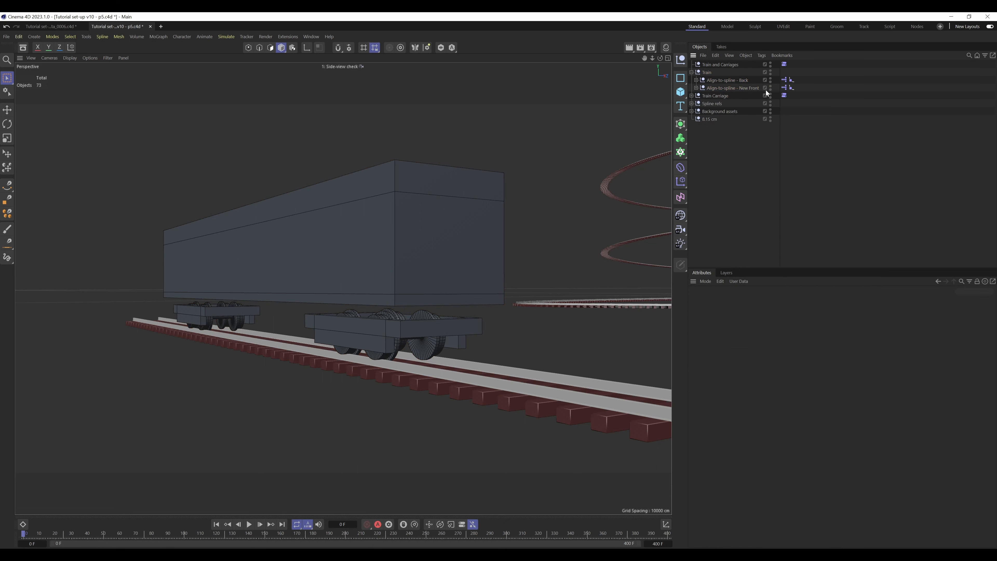
click(784, 80)
- Delete all nodes from the XPresso on Train's Align-to-spline - New Front null, and open the tag's Priority options
double_click(785, 88)
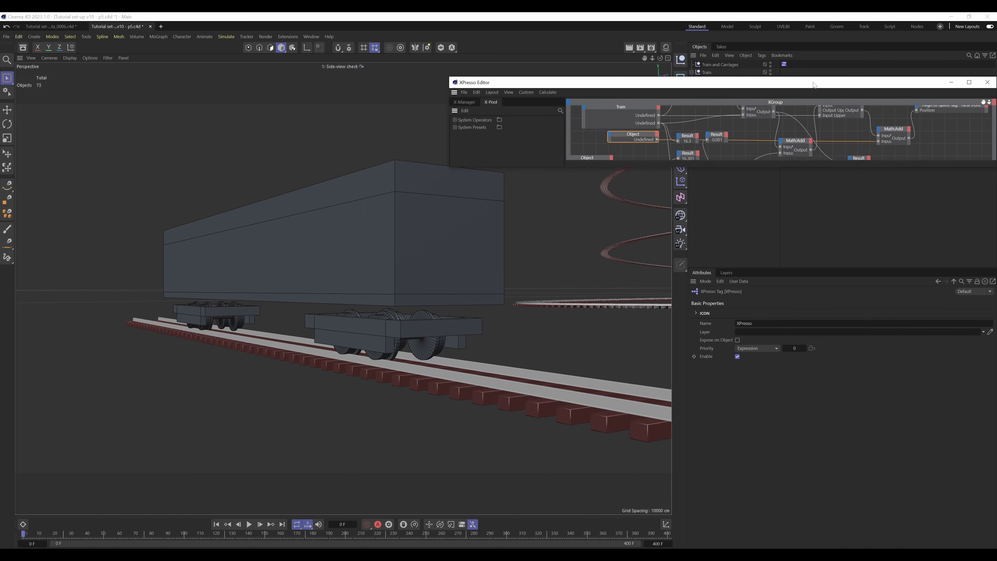
drag(821, 83, 403, 92)
drag(586, 179, 672, 367)
drag(636, 163, 257, 332)
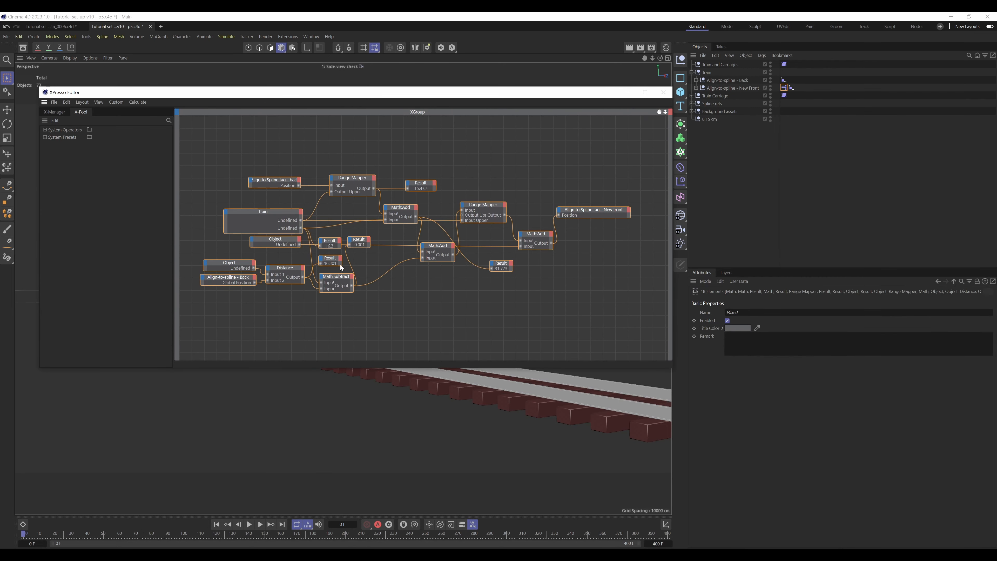
key(Delete)
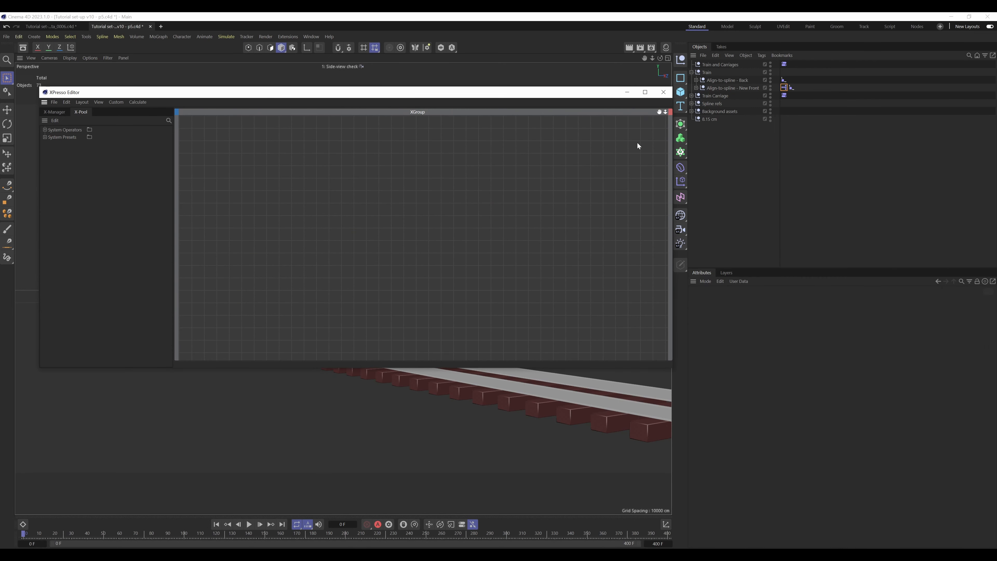
click(663, 92)
click(784, 87)
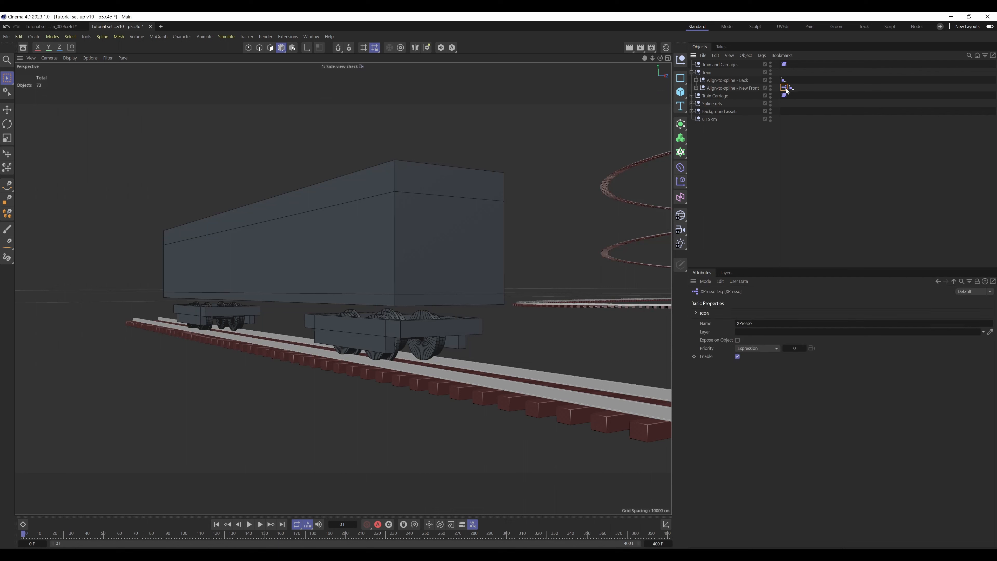
click(785, 348)
- Collapse the Train hierarchy and make it a child of the Train and Carriages null
click(707, 72)
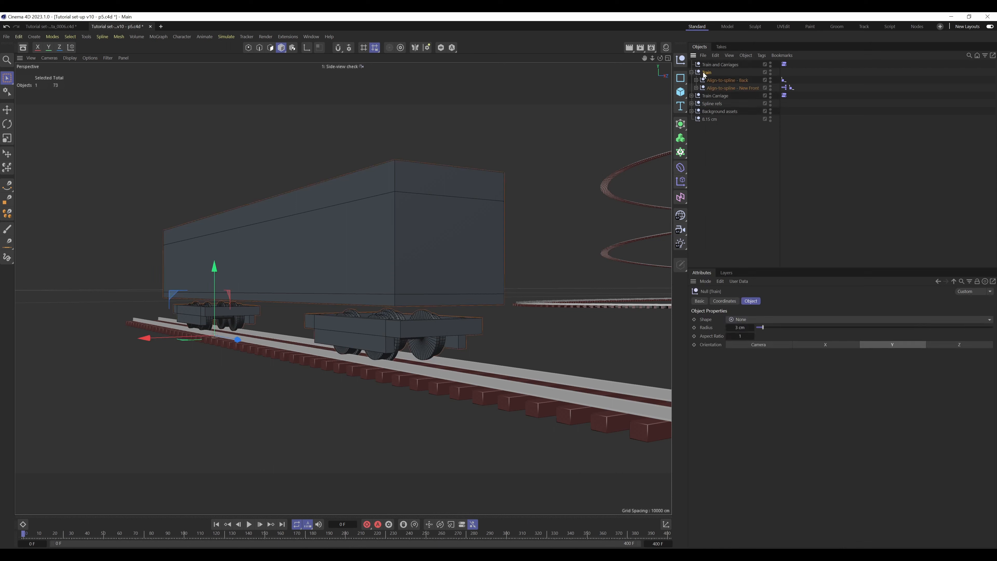
click(692, 72)
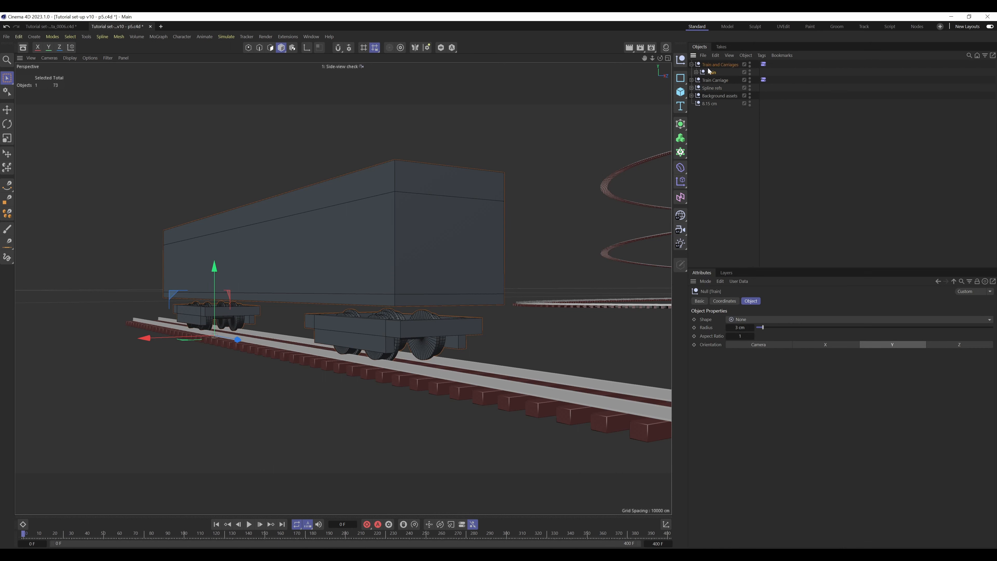
click(780, 86)
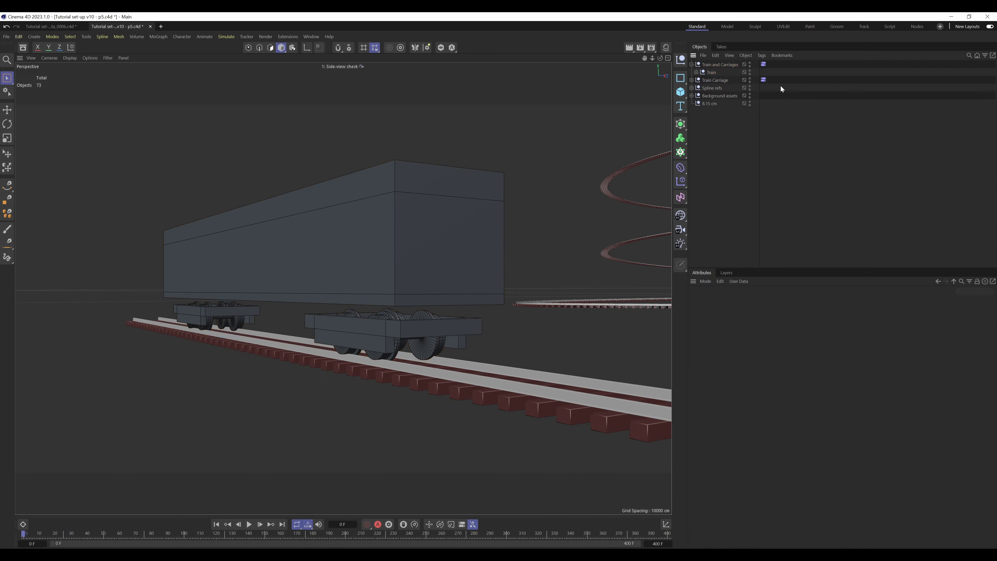
- Collapse the Train and Carriages group and hide it
click(713, 73)
click(692, 64)
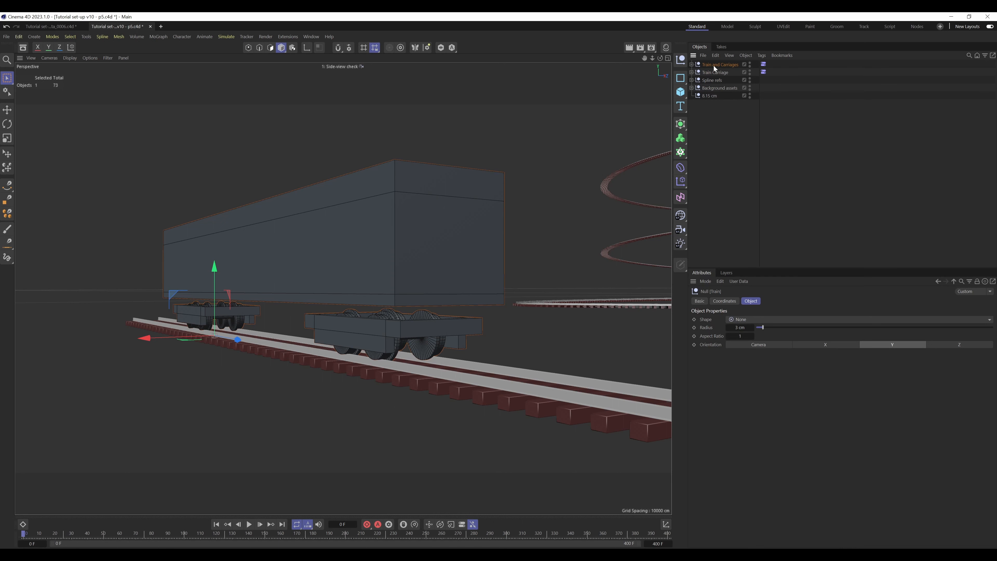
click(703, 64)
click(751, 65)
- Rename the original Train Carriage null as Data Gatherer
click(722, 72)
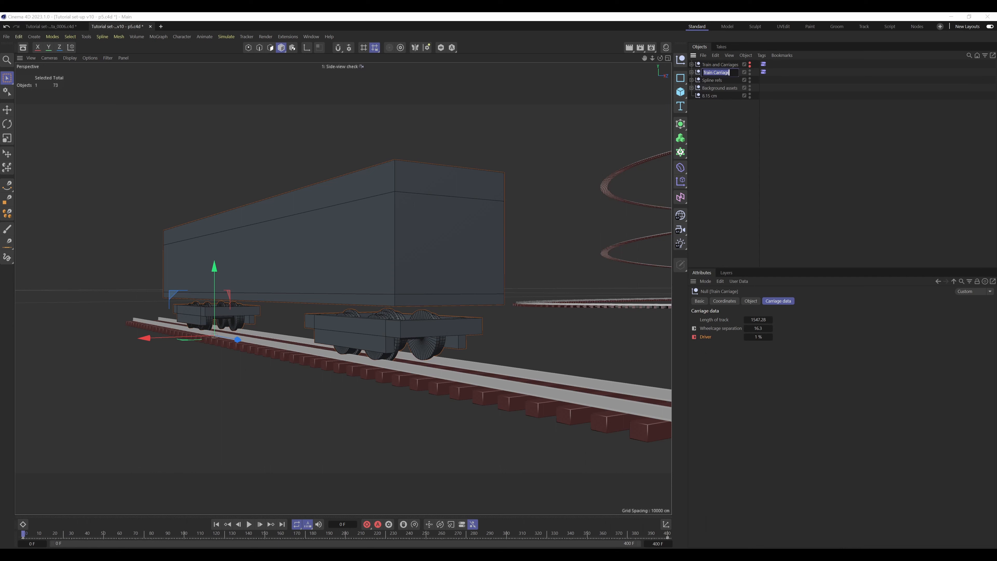
double_click(720, 72)
key(BackSpace)
text(Data Gatherer)
key(Return)
click(782, 119)
- Expand the Data Gatherer and add a user data group to it, placed below Carriage data at the same level
click(713, 73)
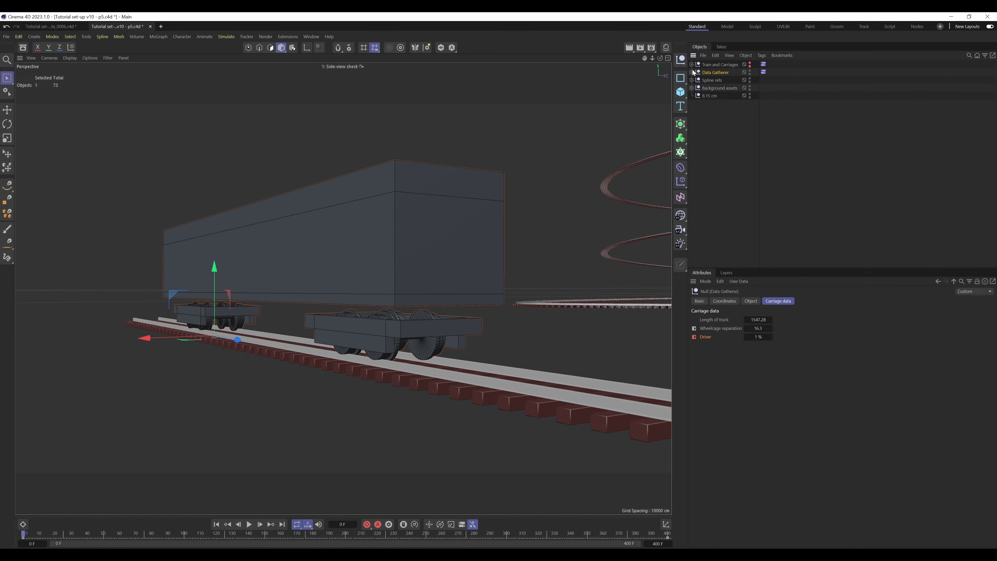
click(692, 73)
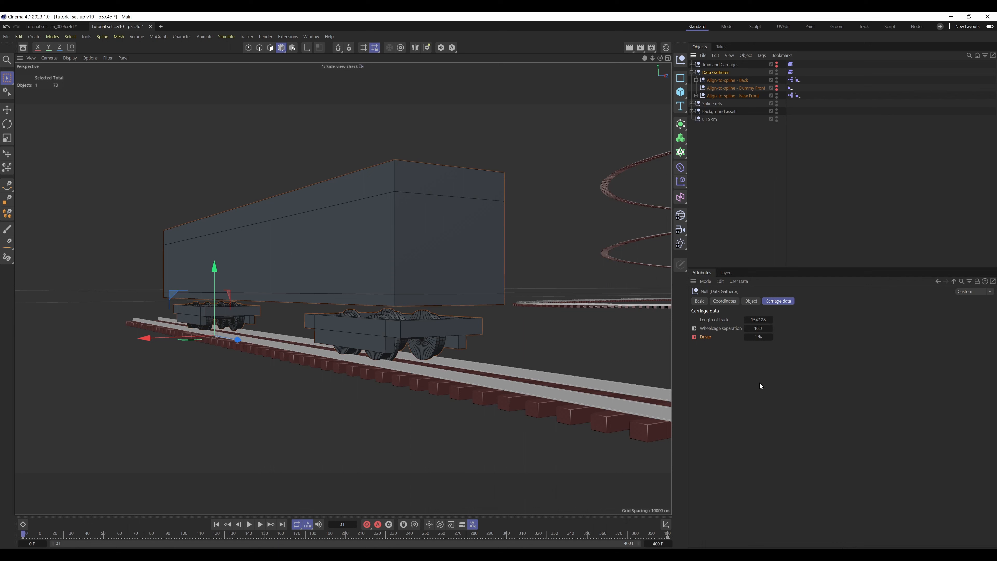
click(737, 281)
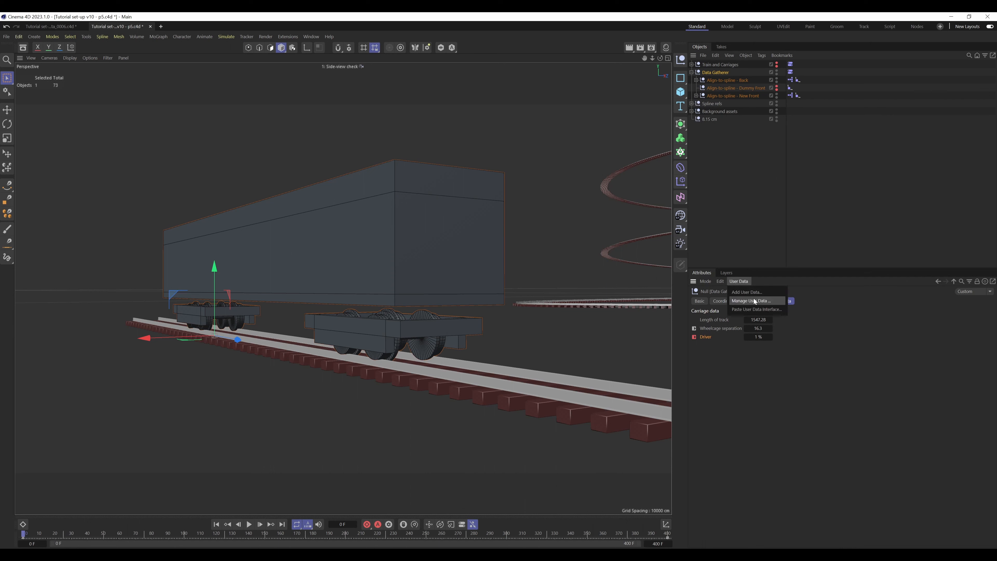
click(740, 296)
drag(628, 191, 471, 132)
click(422, 139)
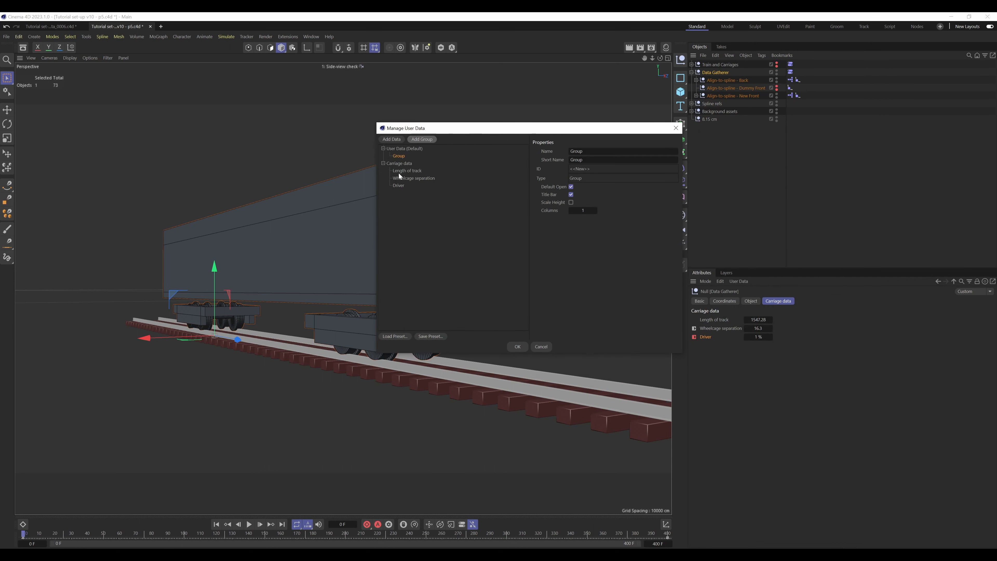
click(384, 156)
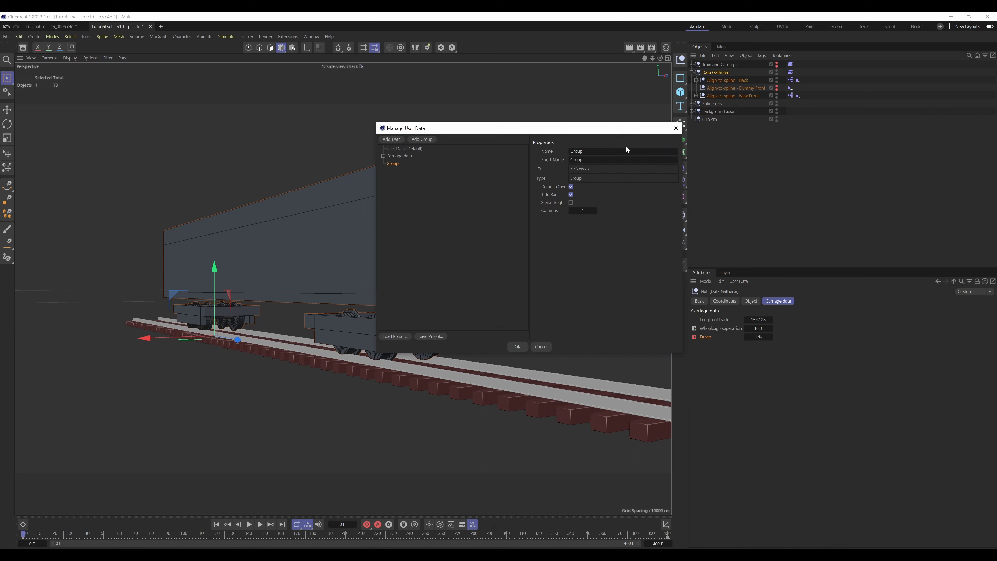